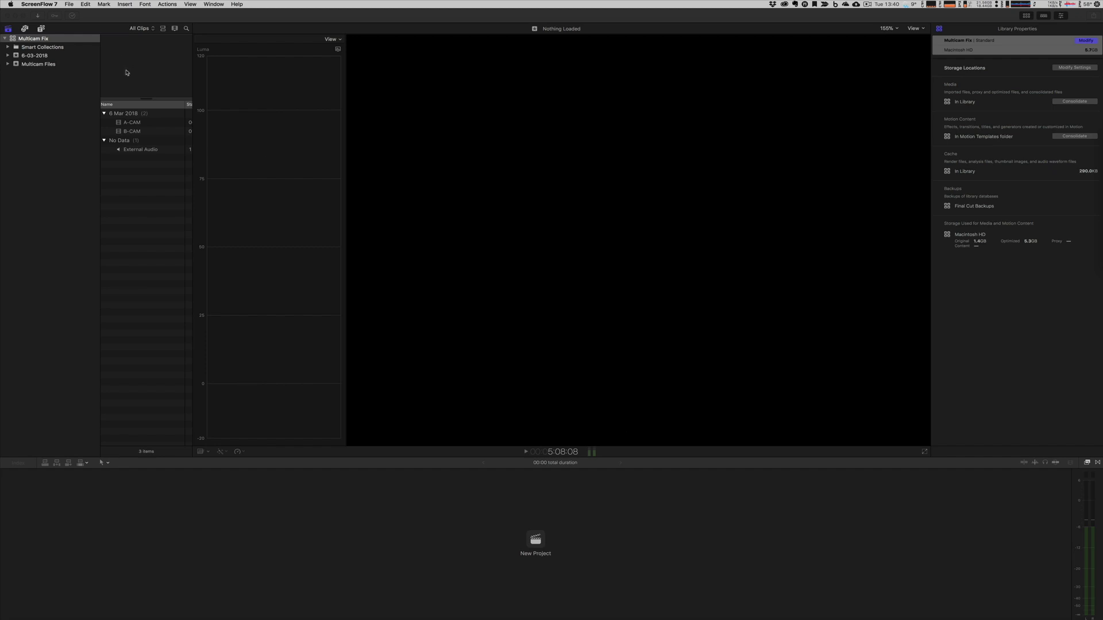
Preview the A-CAM and B-CAM clips (4K 25p) and the stereo External Audio clip in the viewer
left_click(137, 124)
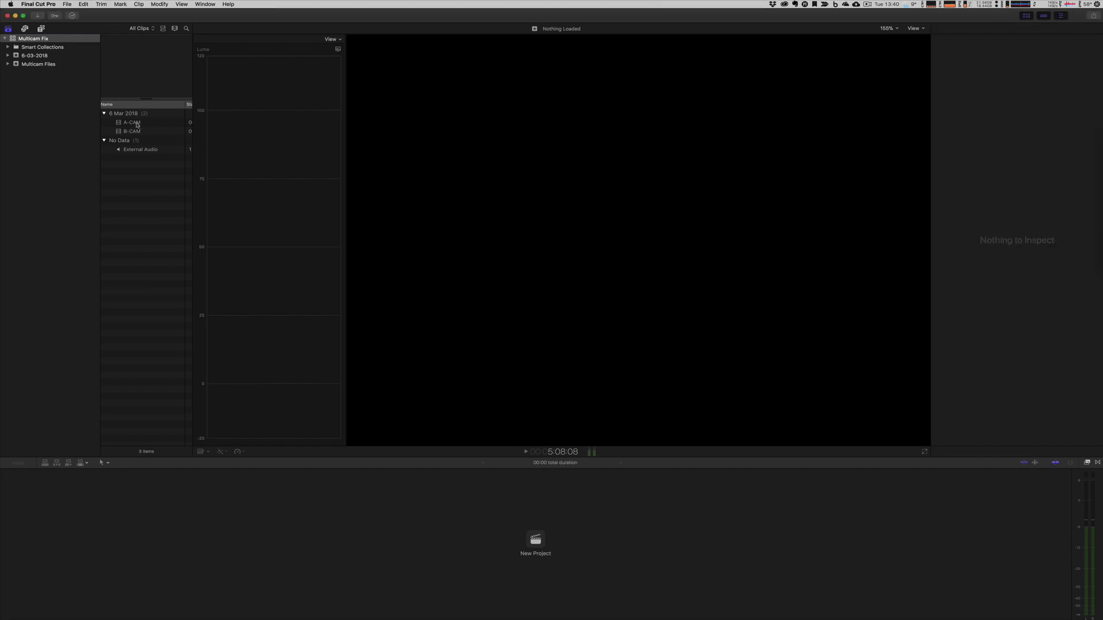
left_click(134, 125)
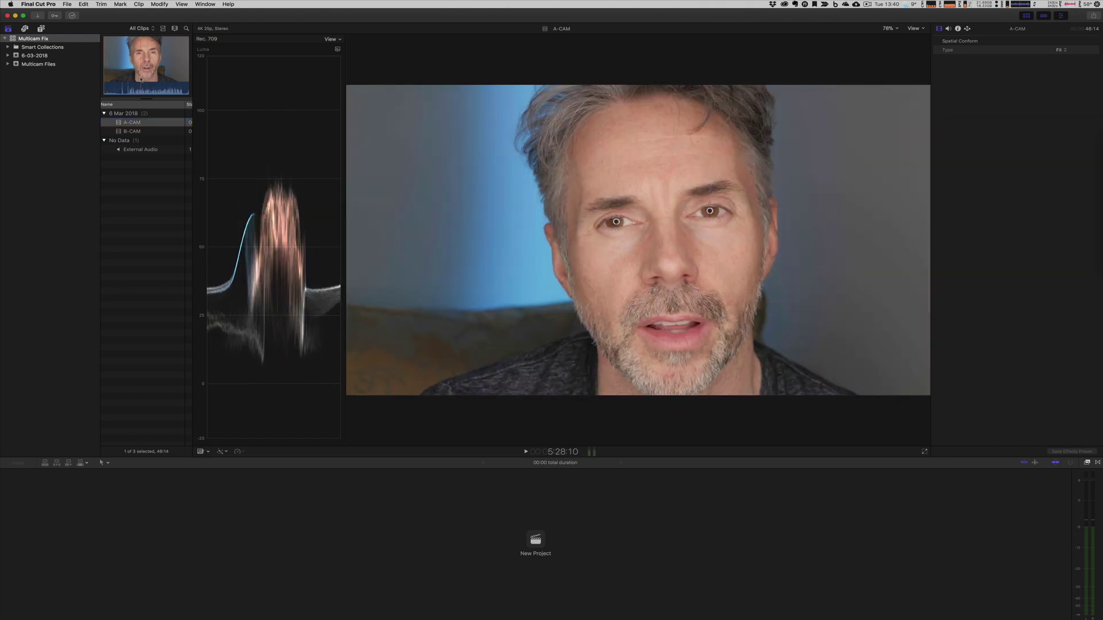
left_click(134, 131)
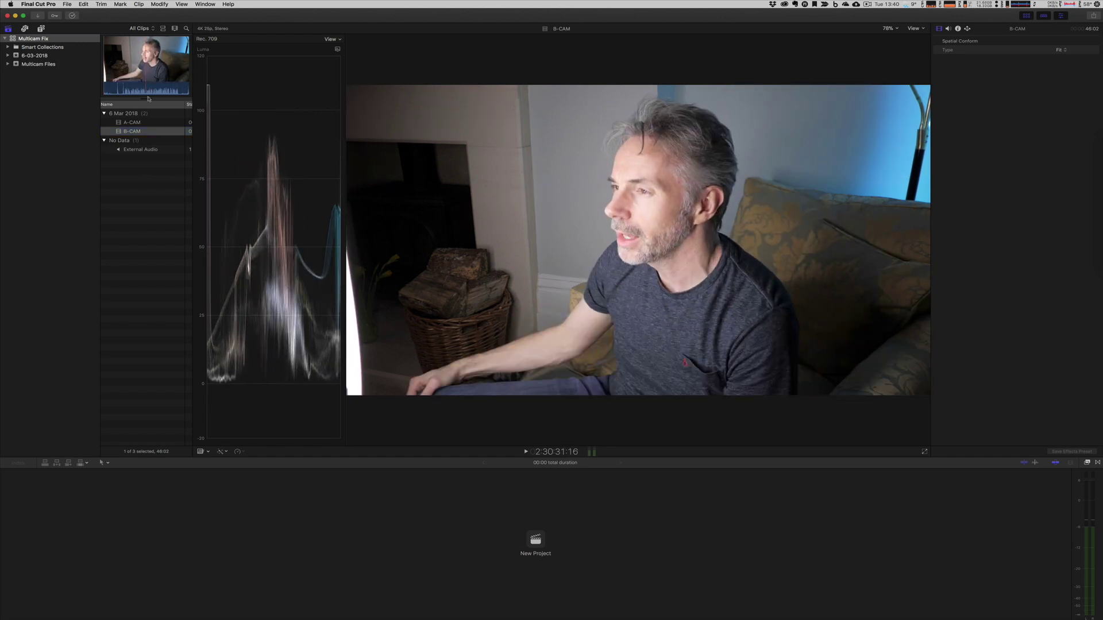
left_click(142, 151)
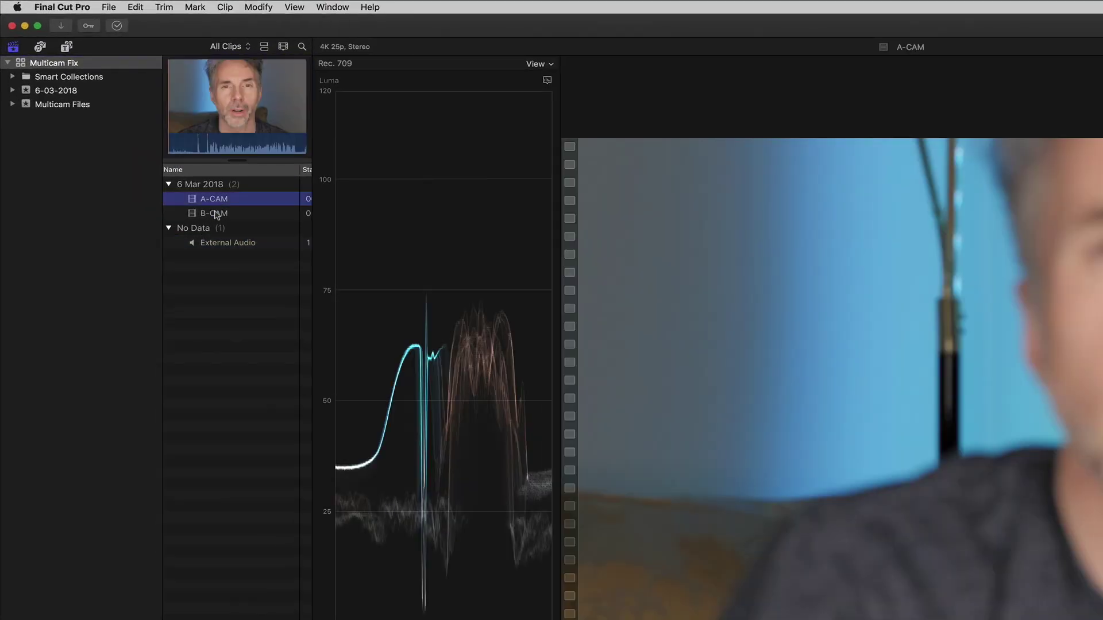
Combine A-CAM, B-CAM and External Audio into an audio-synchronised multicam clip
left_click(133, 131, "shift")
left_click(223, 248, "super")
right_click(223, 248)
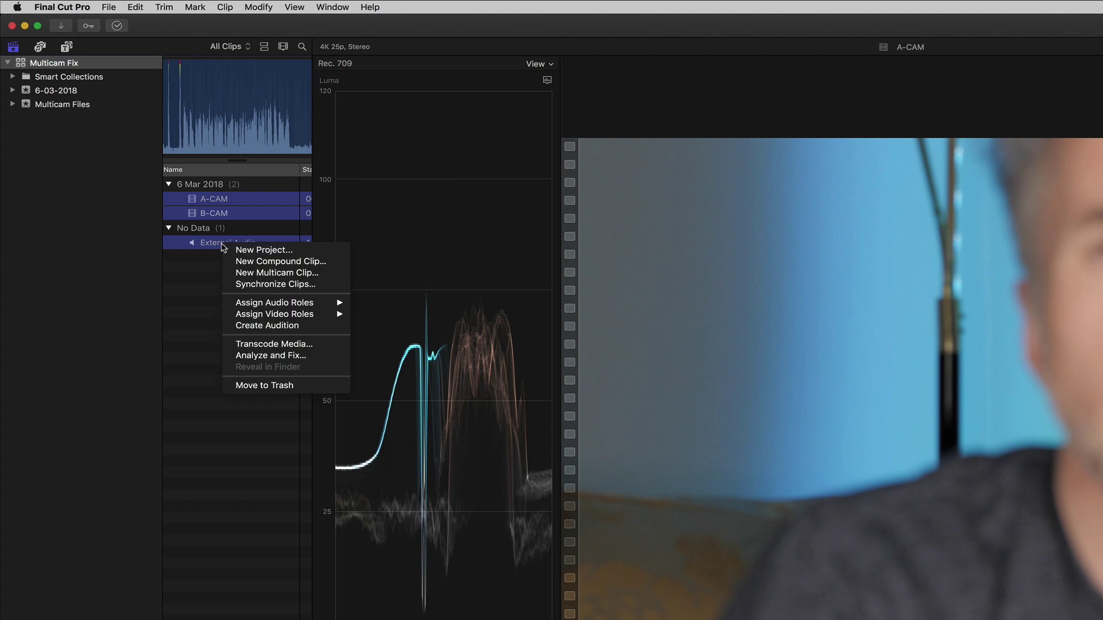
left_click(279, 274)
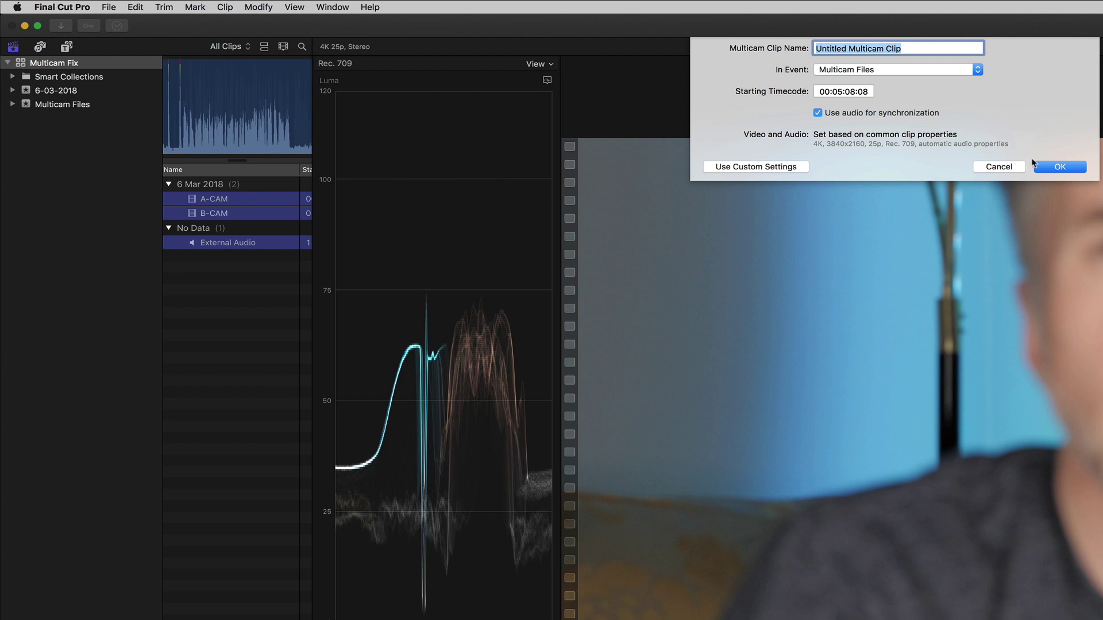
left_click(1044, 167)
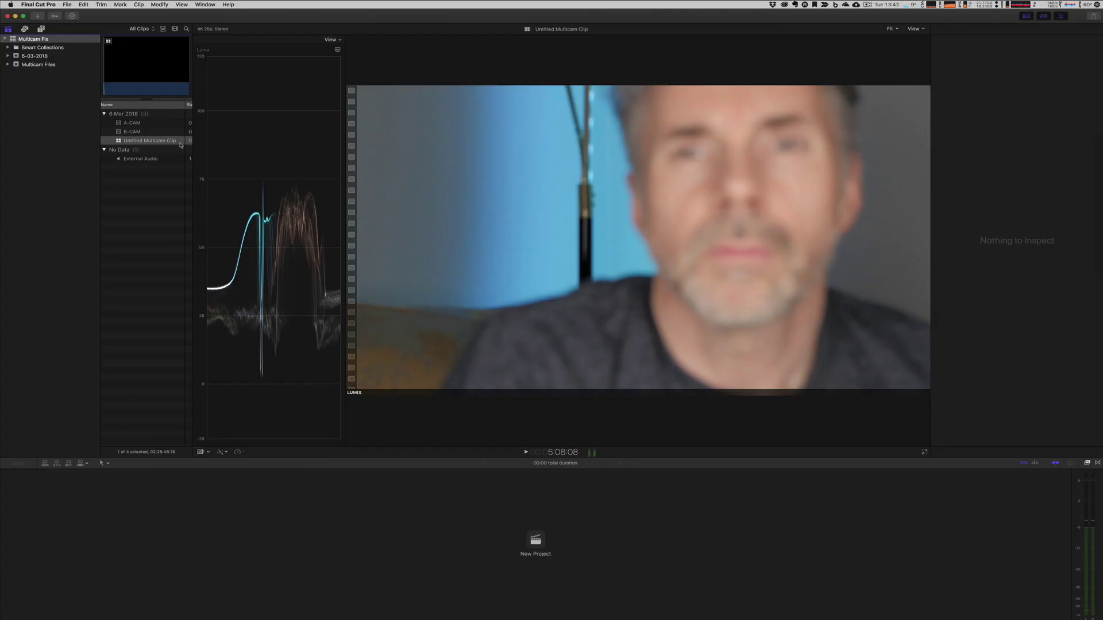
Open the Untitled Multicam Clip in the timeline to inspect it
double_click(176, 143)
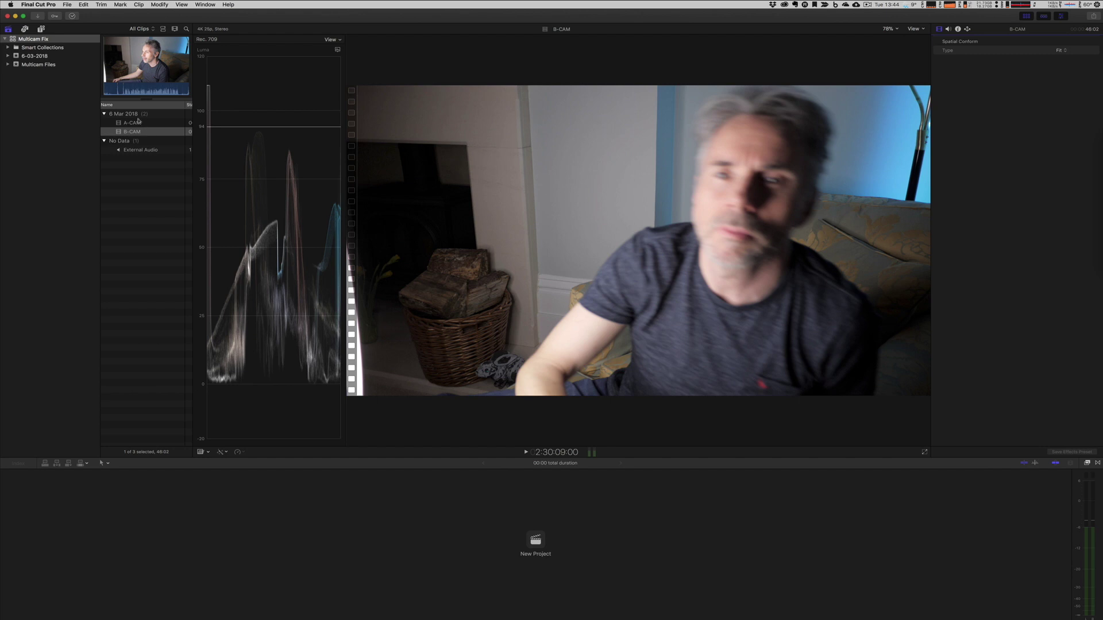
In the Info inspector, enter Camera Angle CAM-A for A-CAM and CAM-B for B-CAM
left_click(135, 123)
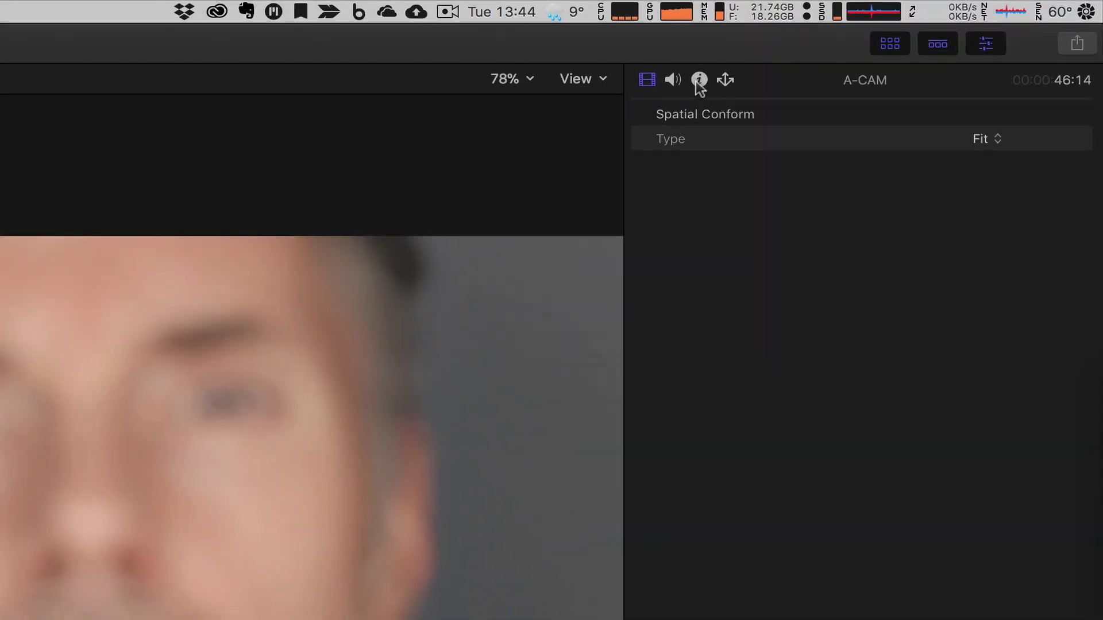
left_click(698, 81)
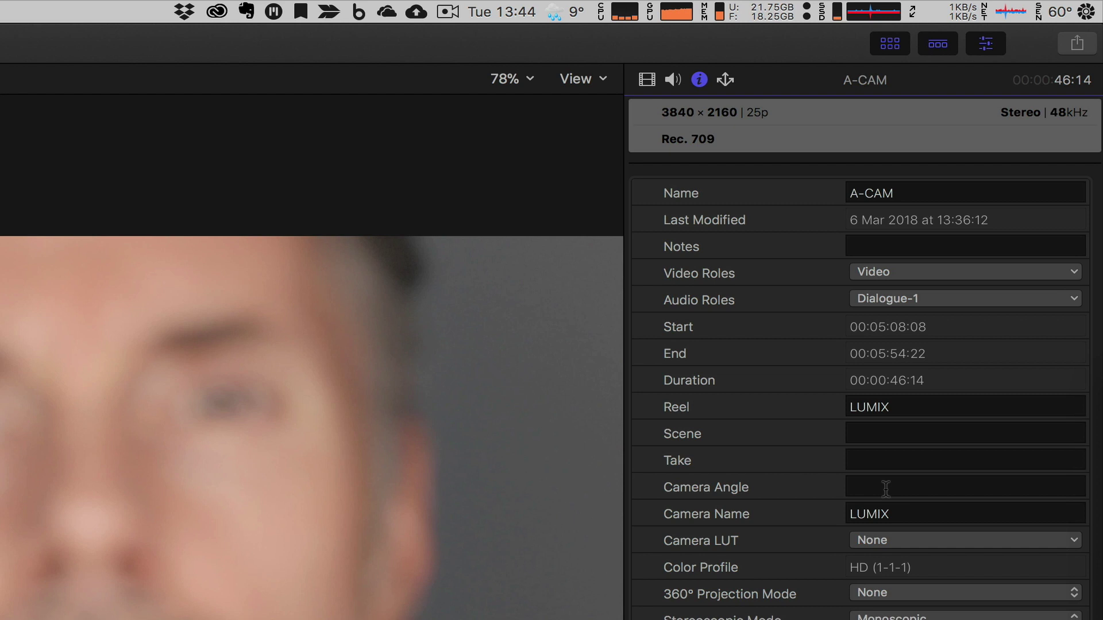
left_click(865, 486)
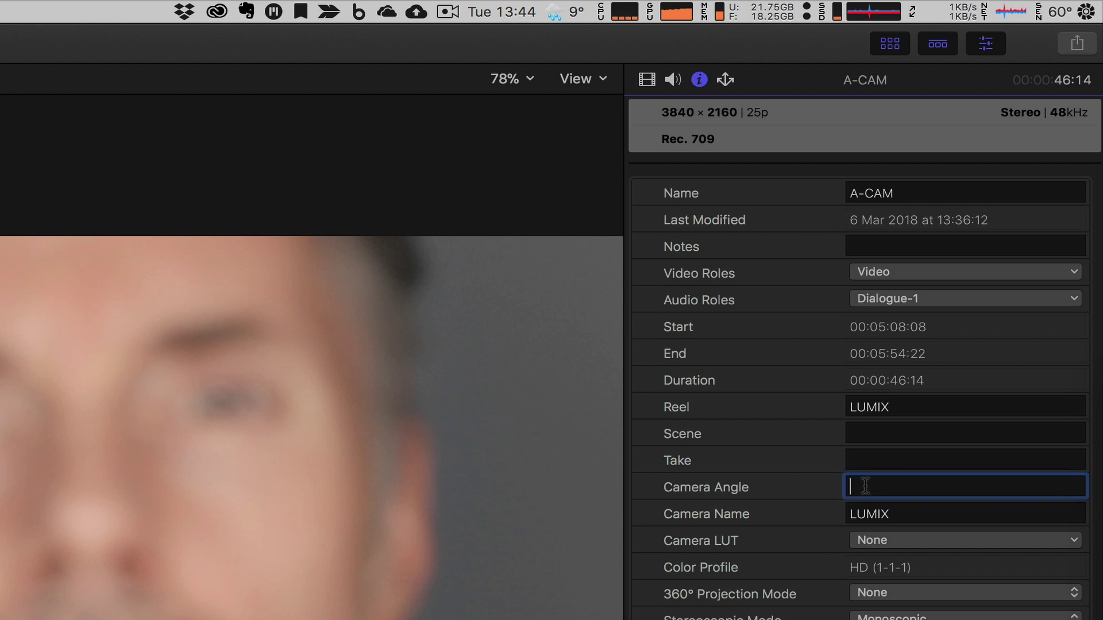
type("CAM-A")
key("Down")
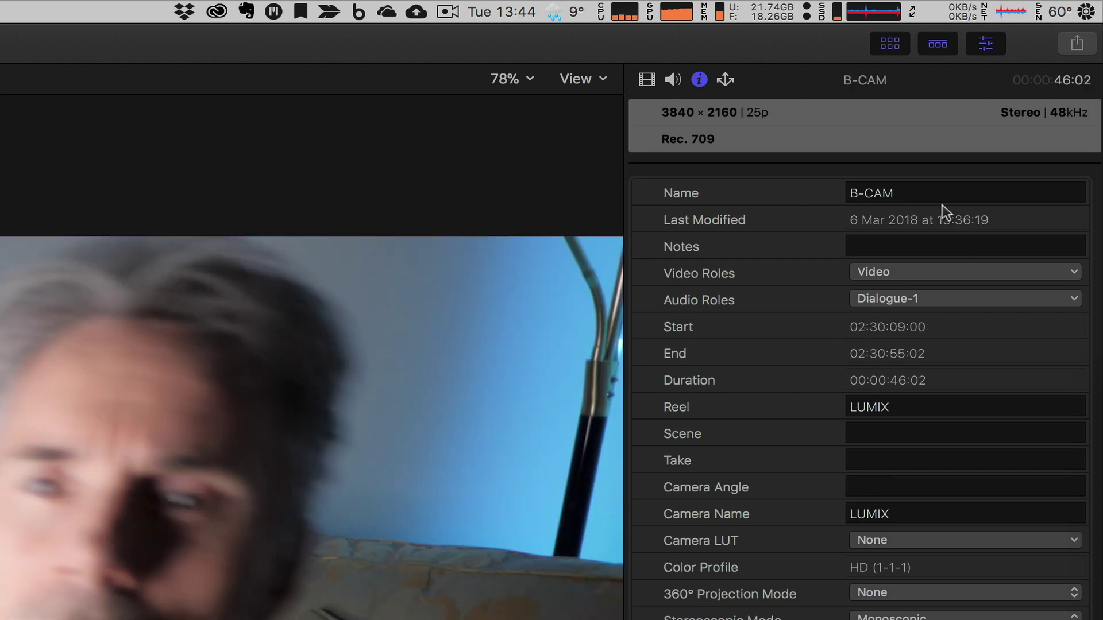
left_click(863, 486)
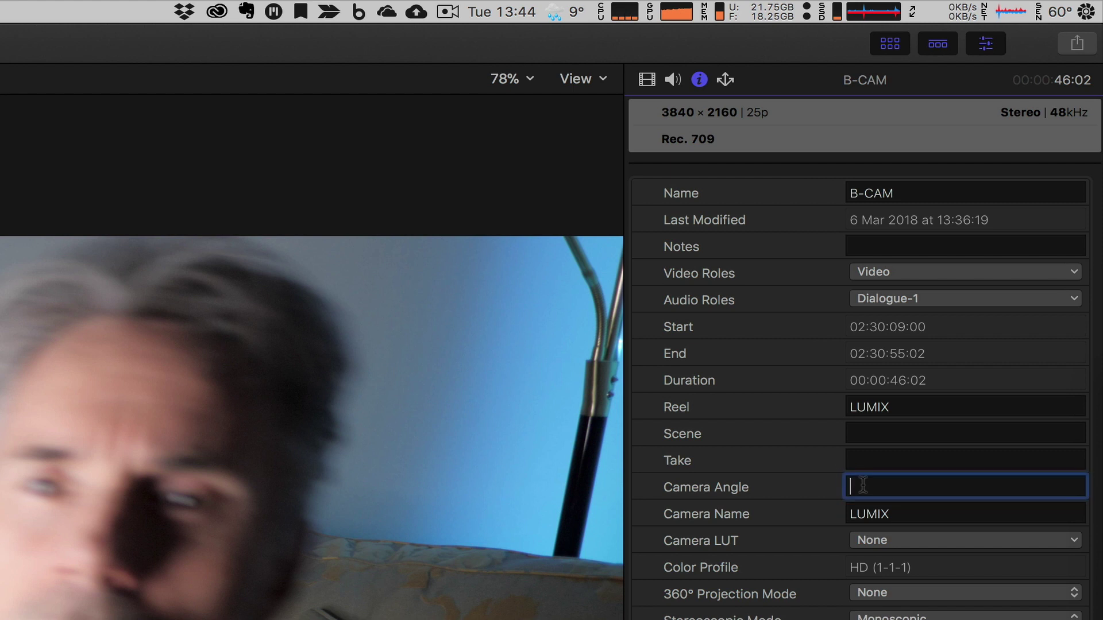
type("CAM-B")
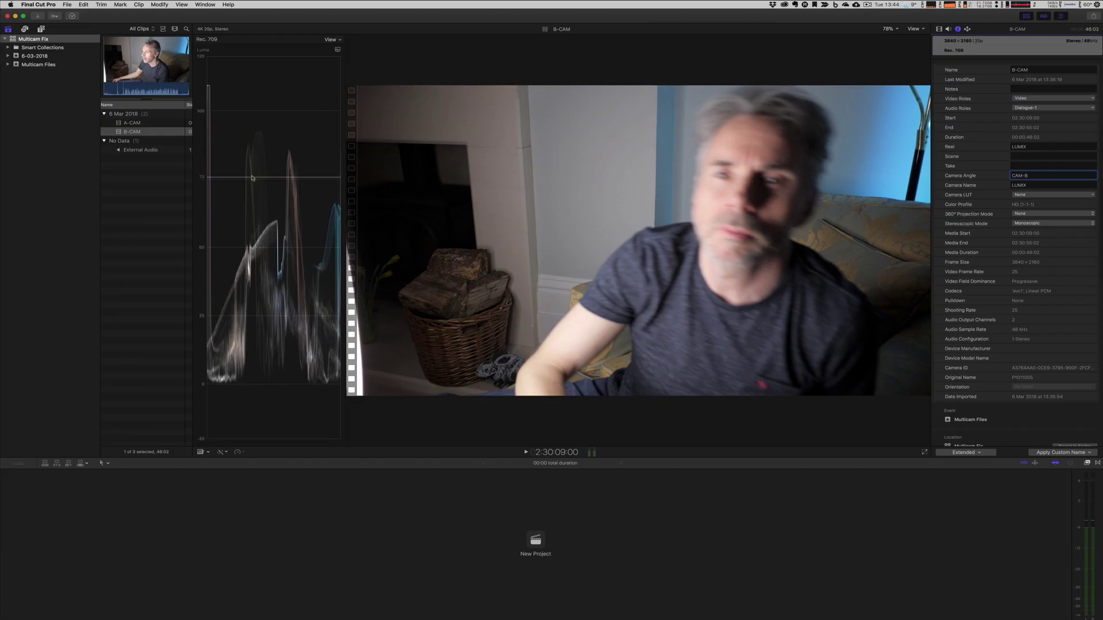
Play A-CAM and add Marker 1 at the sync point, then show it under the clip
left_click(127, 133)
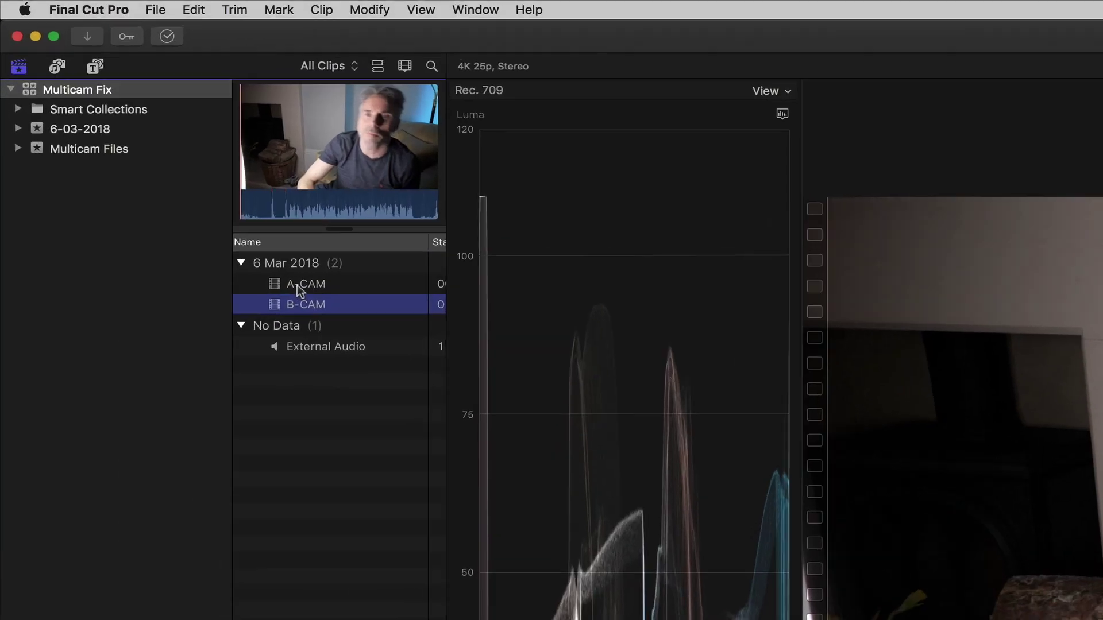
left_click(131, 123)
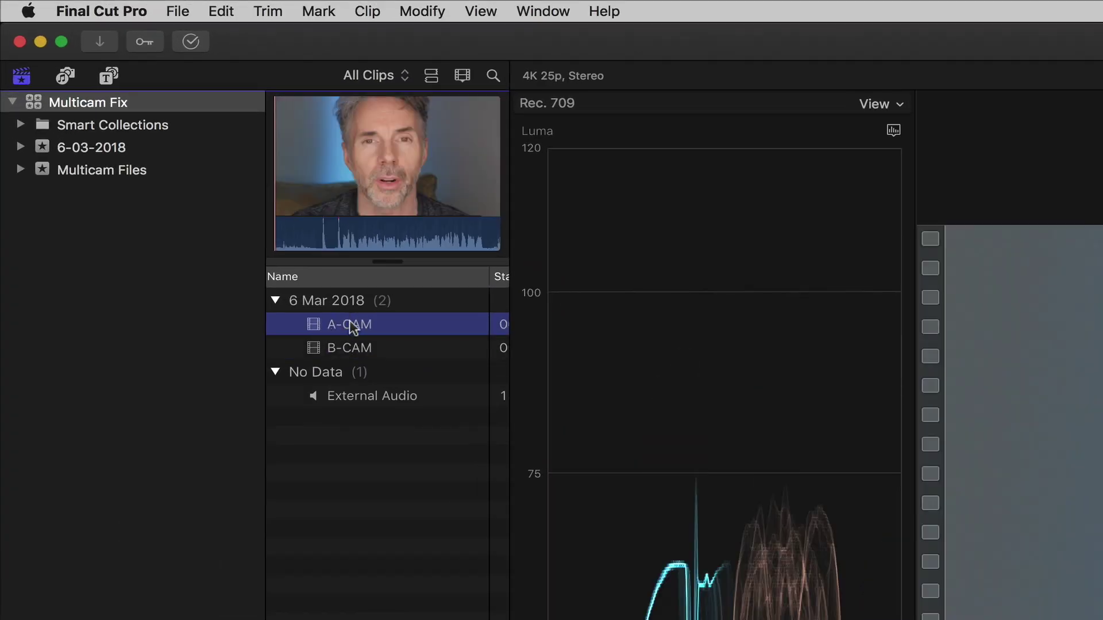
left_click(308, 197)
key("space")
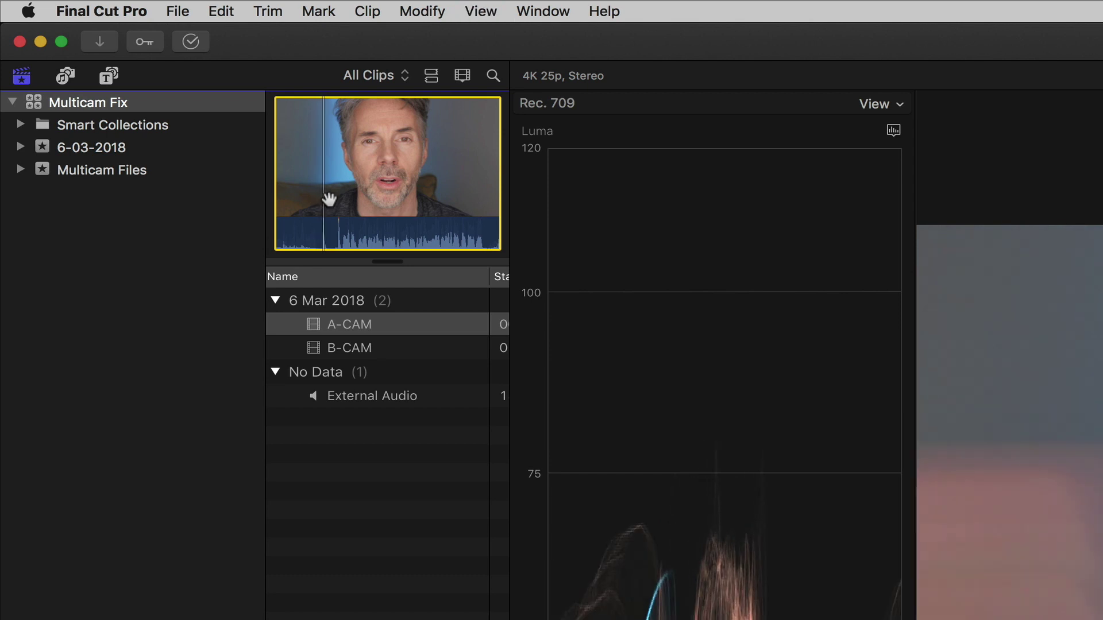
key("m")
left_click(291, 324)
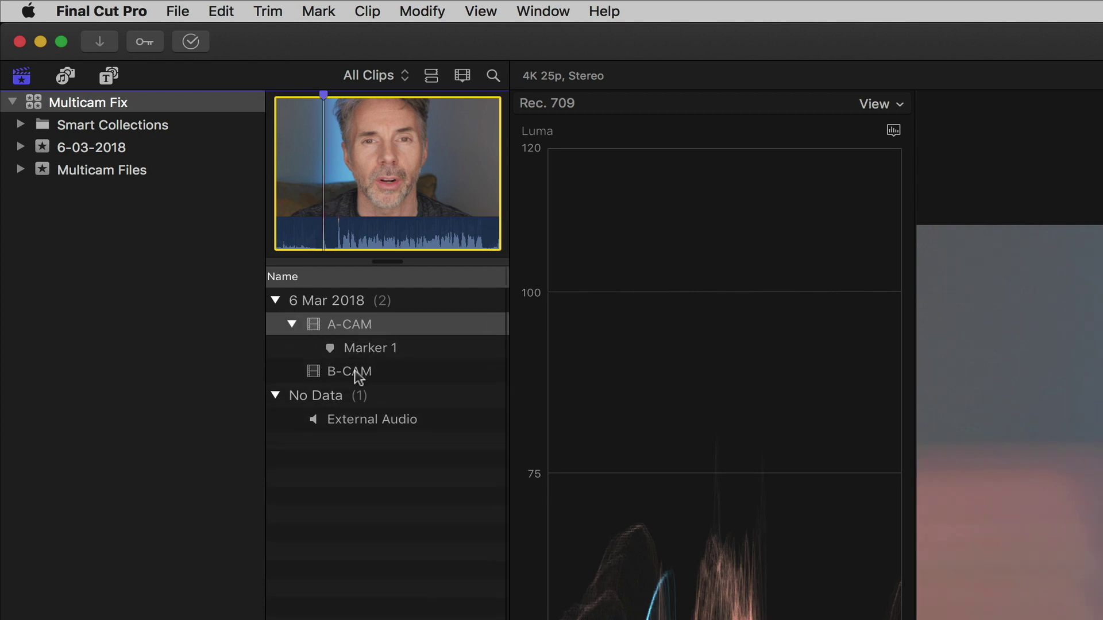
Add a matching sync-point marker to B-CAM and reveal it under the clip
left_click(355, 372)
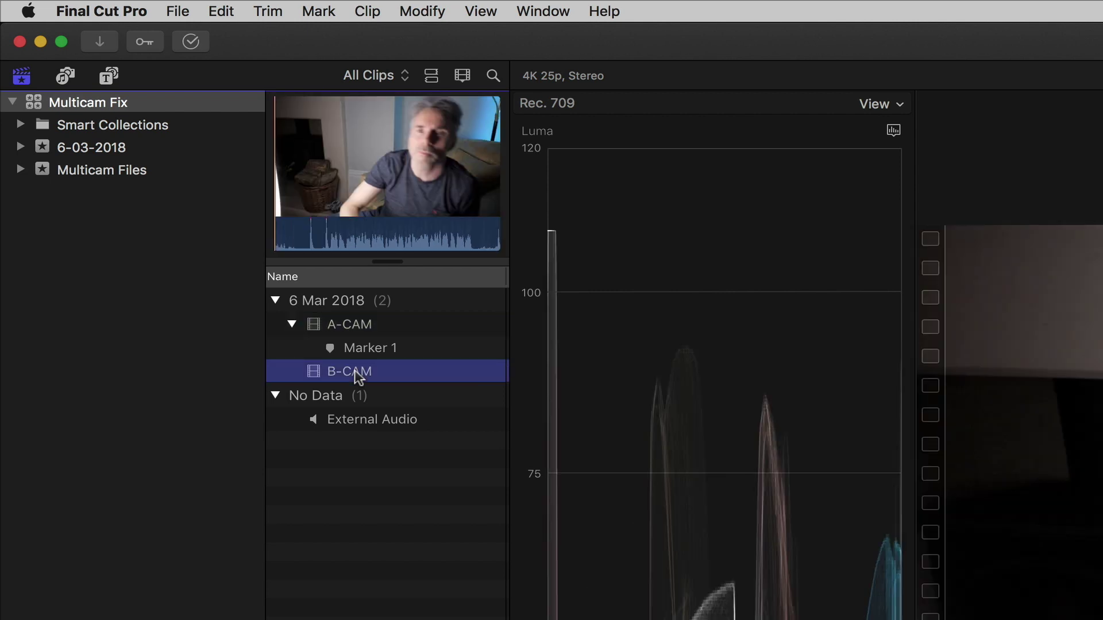
left_click(302, 216)
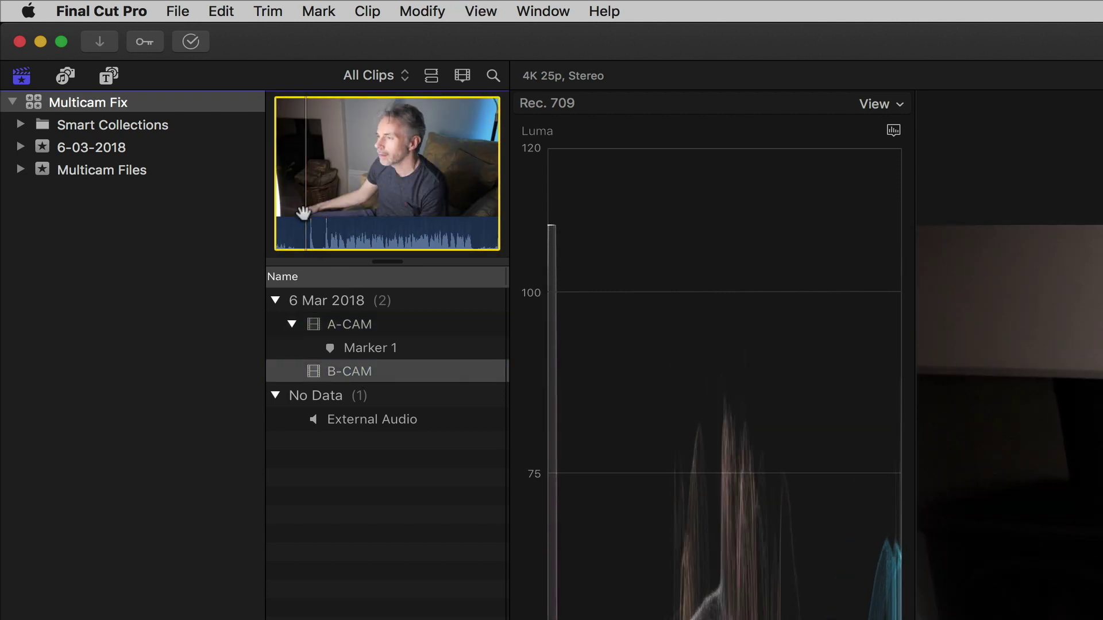
key("m")
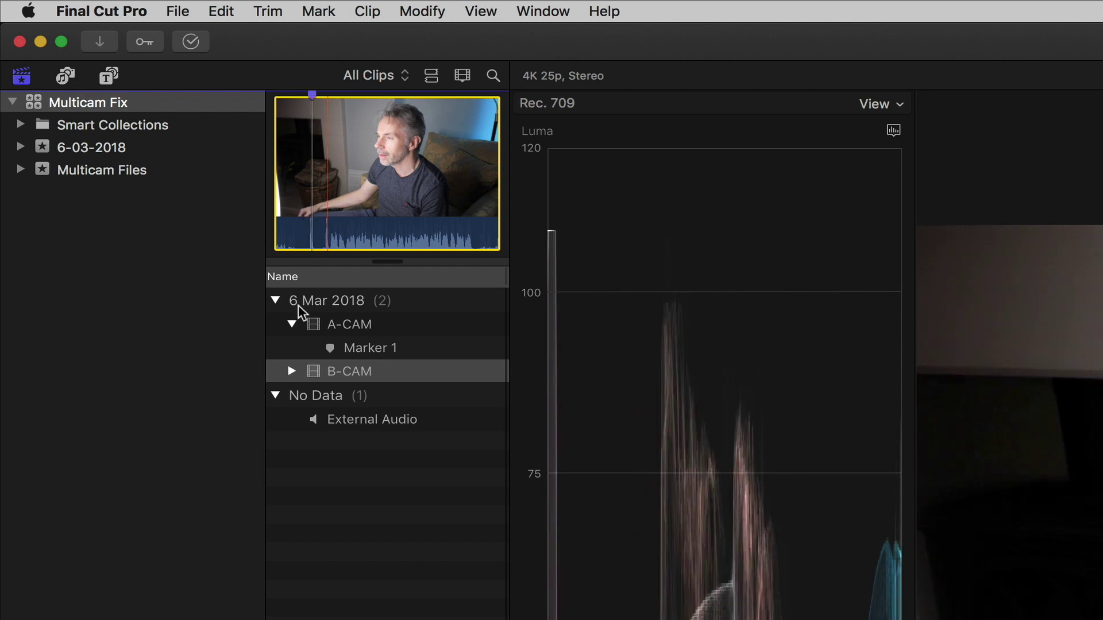
left_click(292, 371)
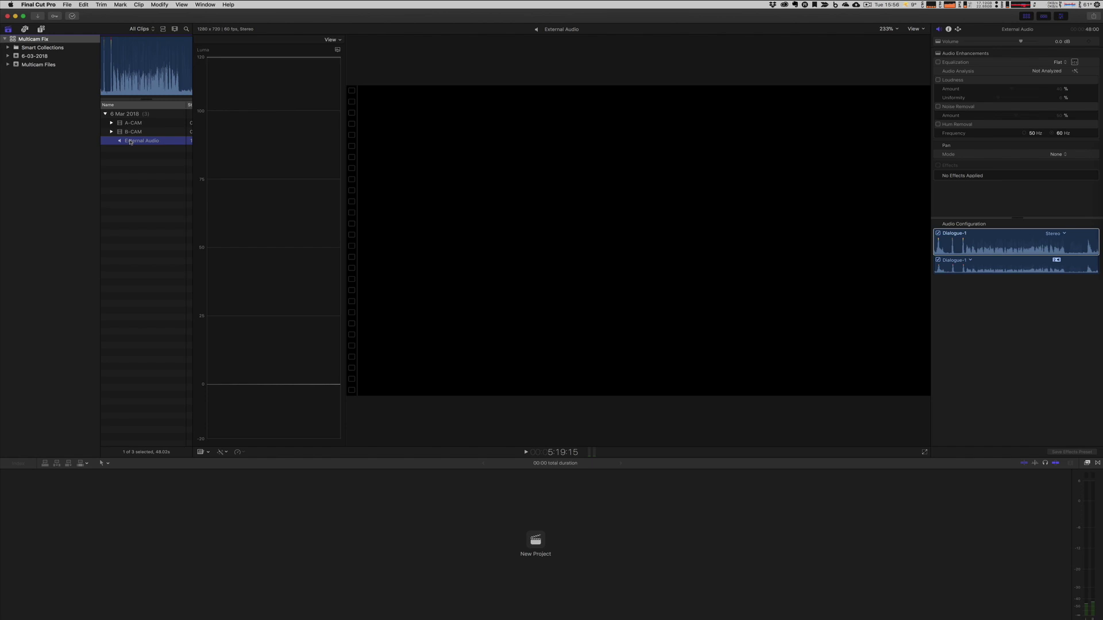
Create a new multicam clip from A-CAM, B-CAM and External Audio
left_click(130, 124)
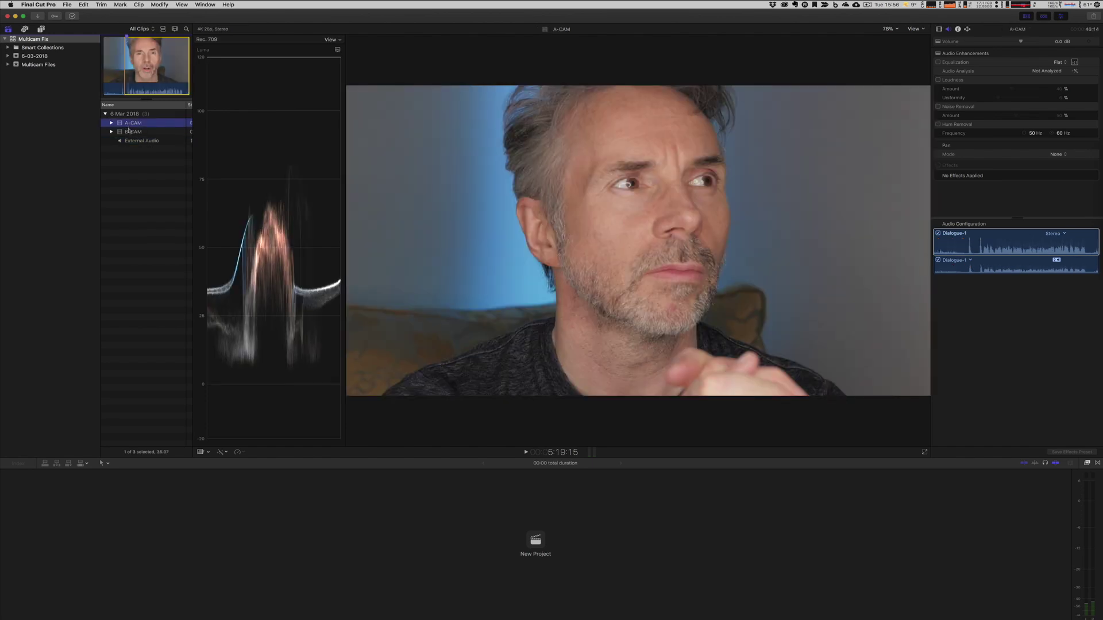
left_click(129, 132, "shift")
left_click(133, 141, "shift")
right_click(133, 142)
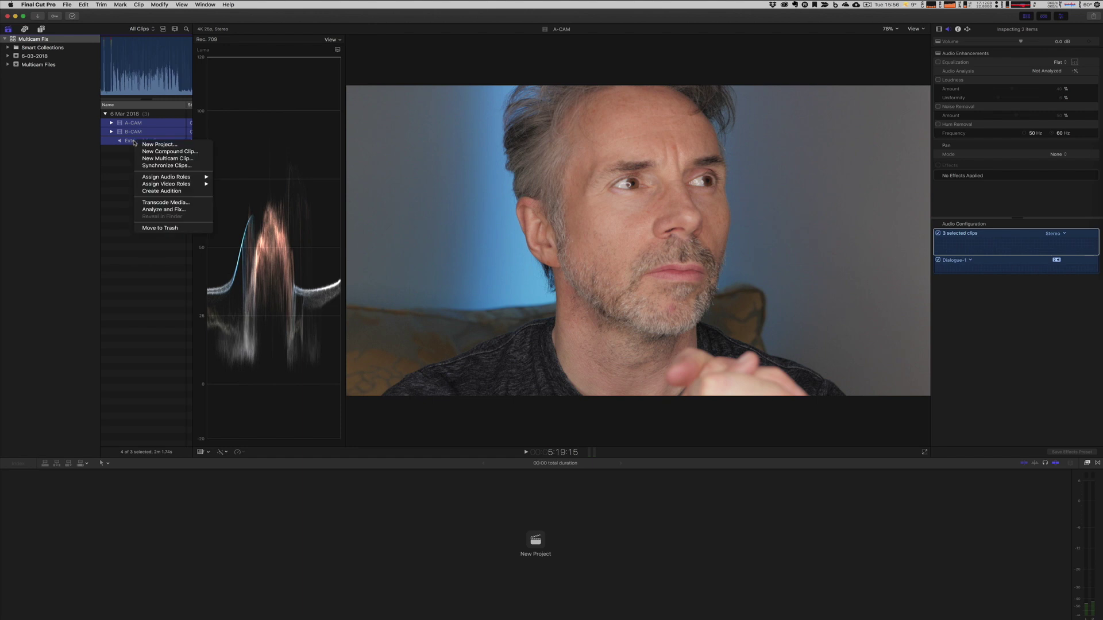
left_click(167, 159)
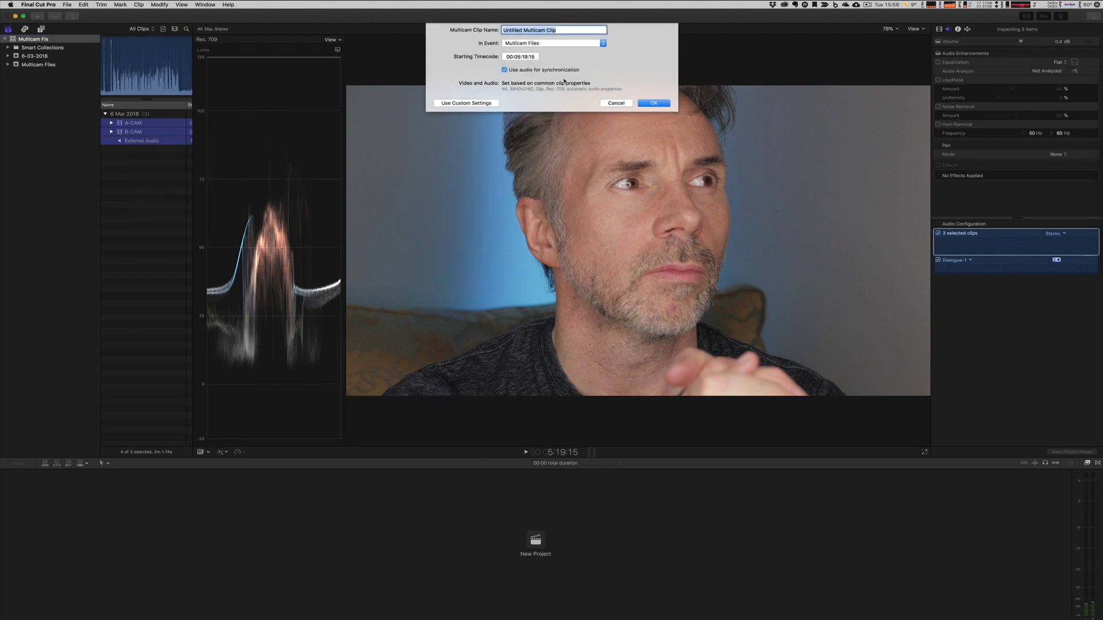
left_click(653, 104)
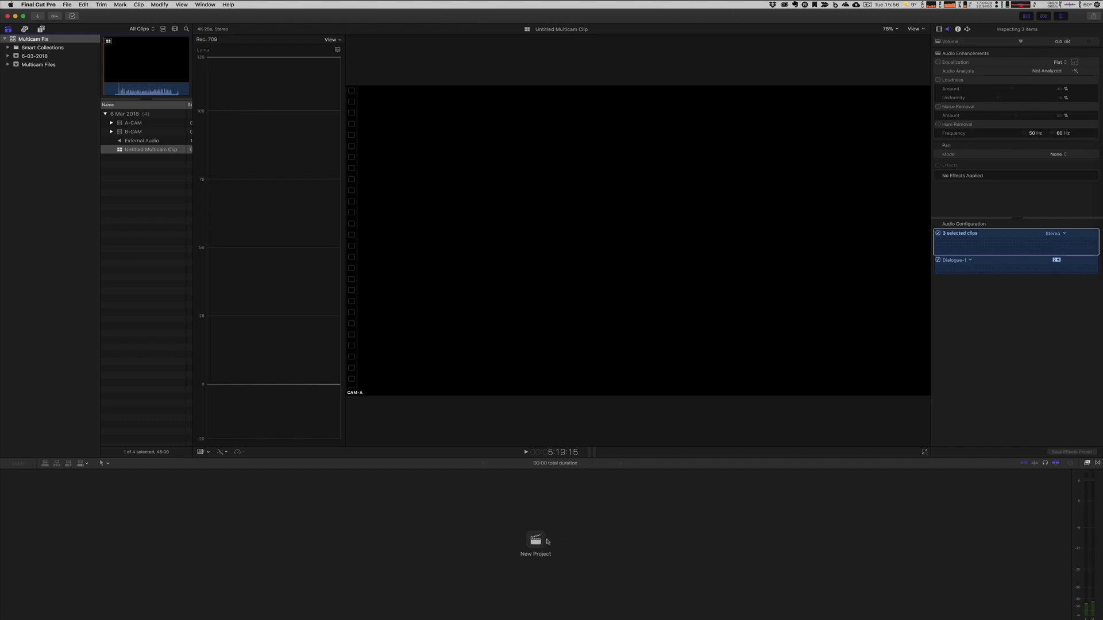
Create a new project with the 1080p HD video format
left_click(535, 540)
left_click(536, 70)
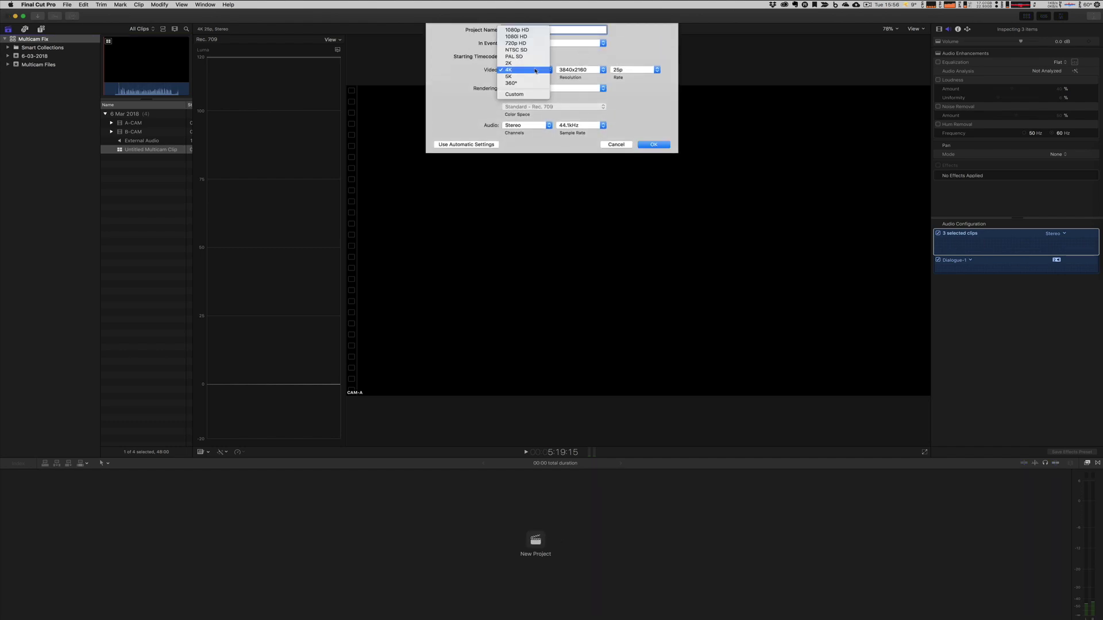
left_click(532, 30)
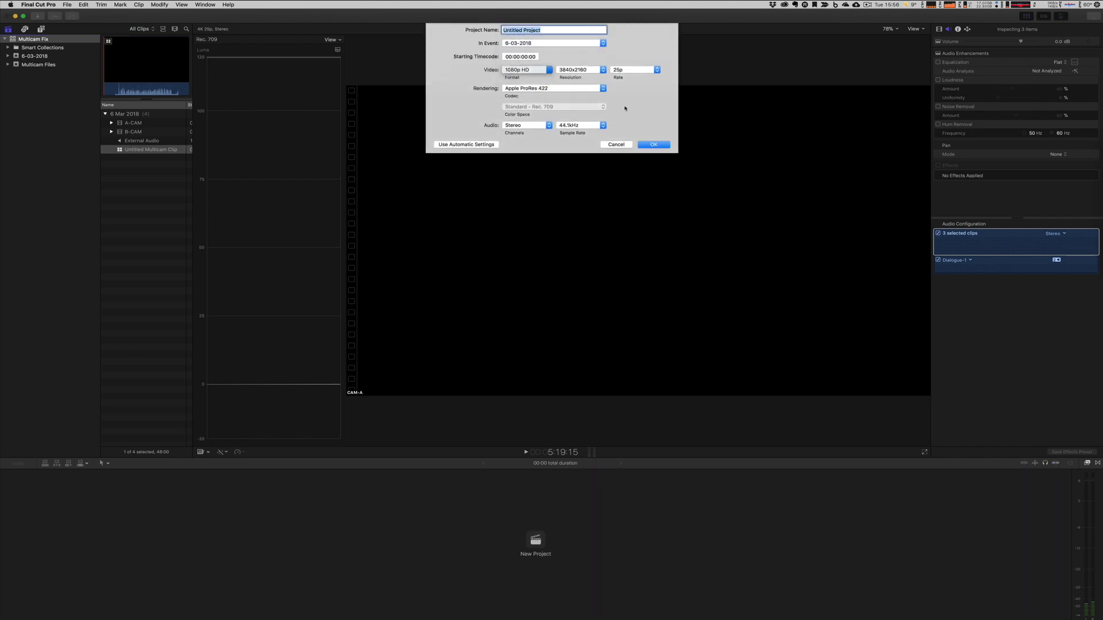
left_click(659, 143)
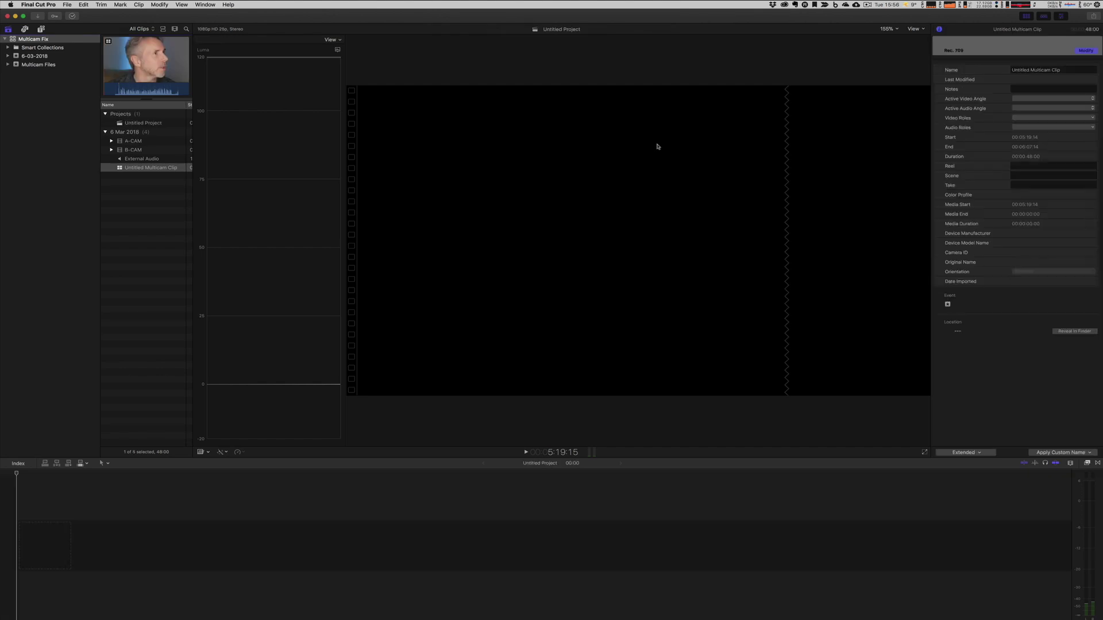
Append the Untitled Multicam Clip to the empty project with E and select it in the timeline
left_click(134, 168)
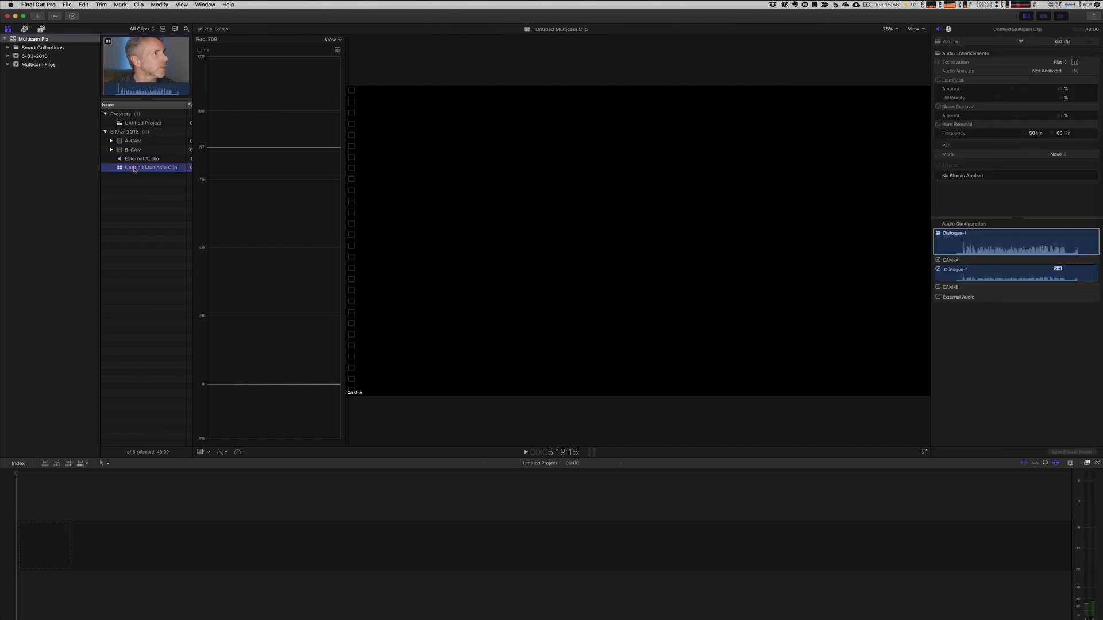
key("e")
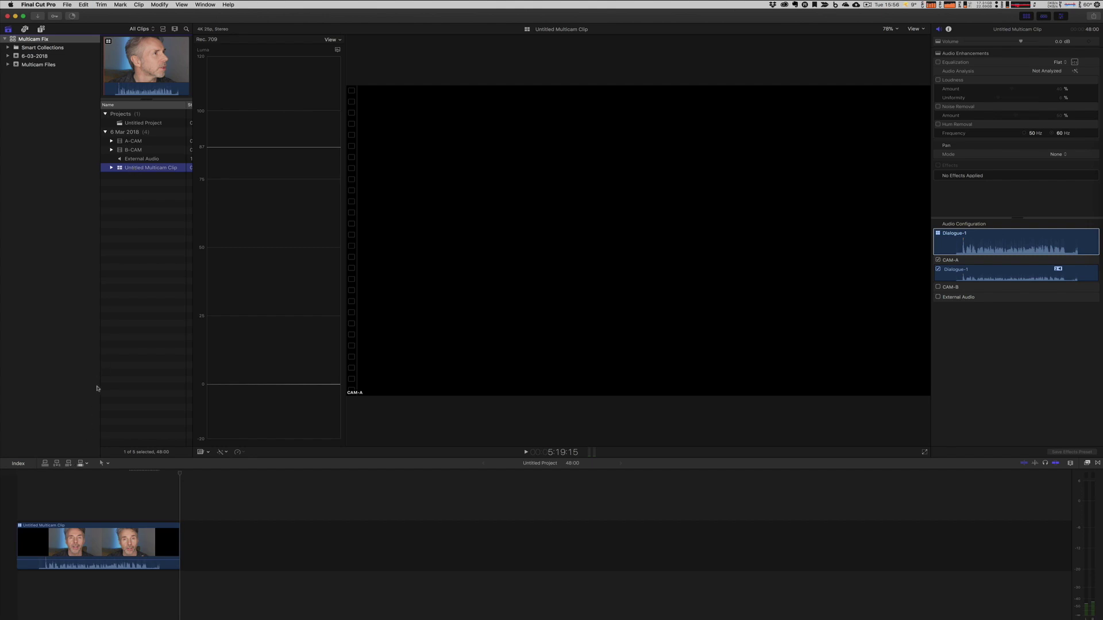
left_click(48, 474)
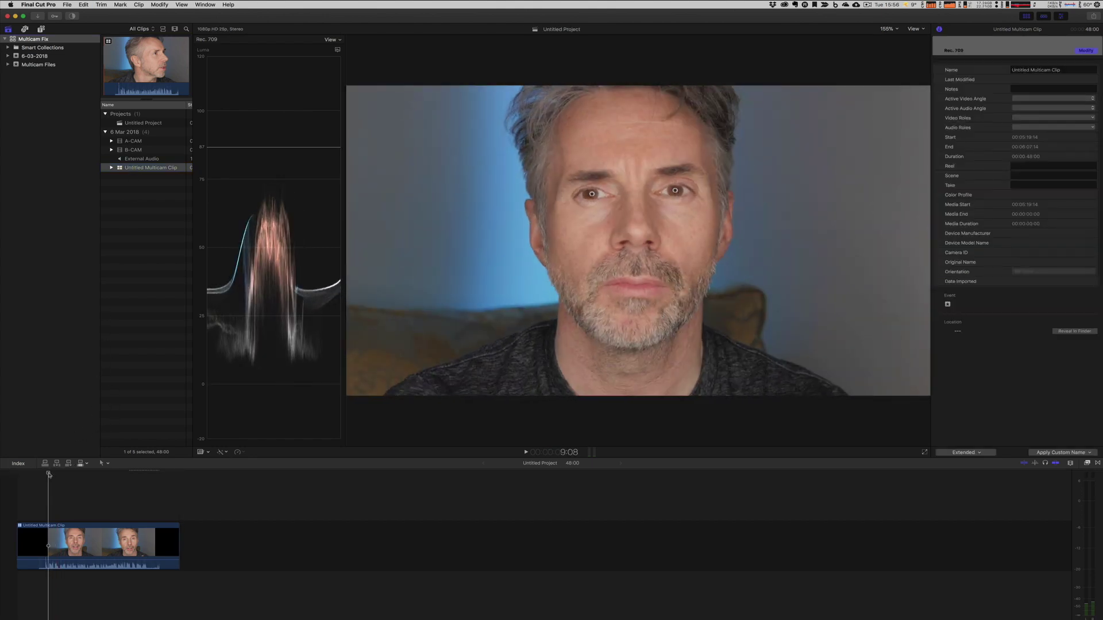
key("ctrl+super+8")
key("c")
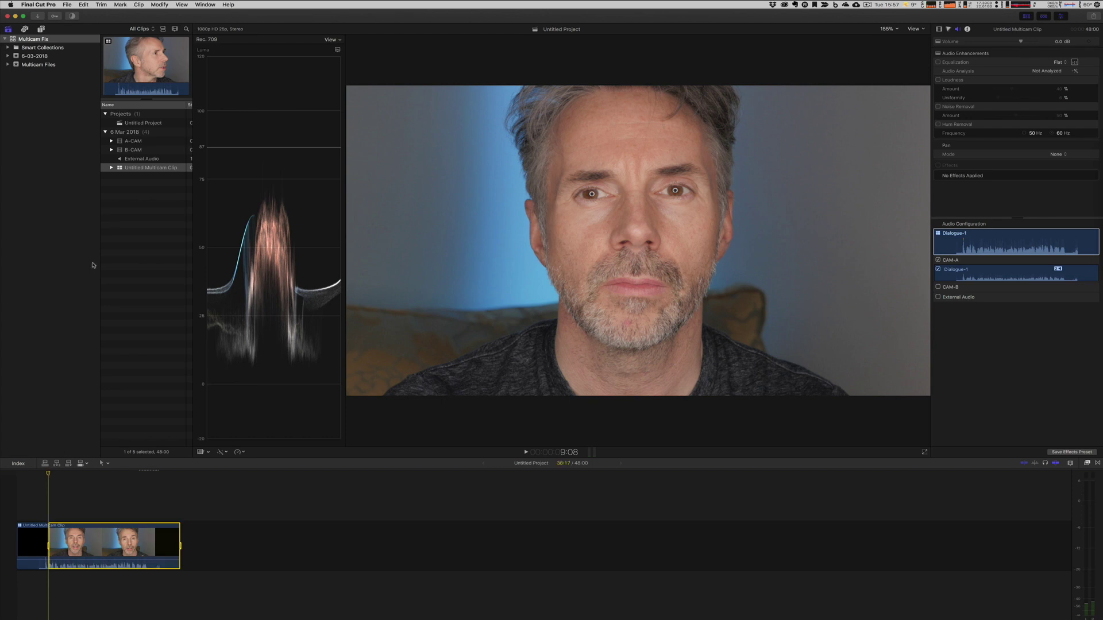
Show the Angles view in the viewer and set angle switching to video only
left_click(919, 30)
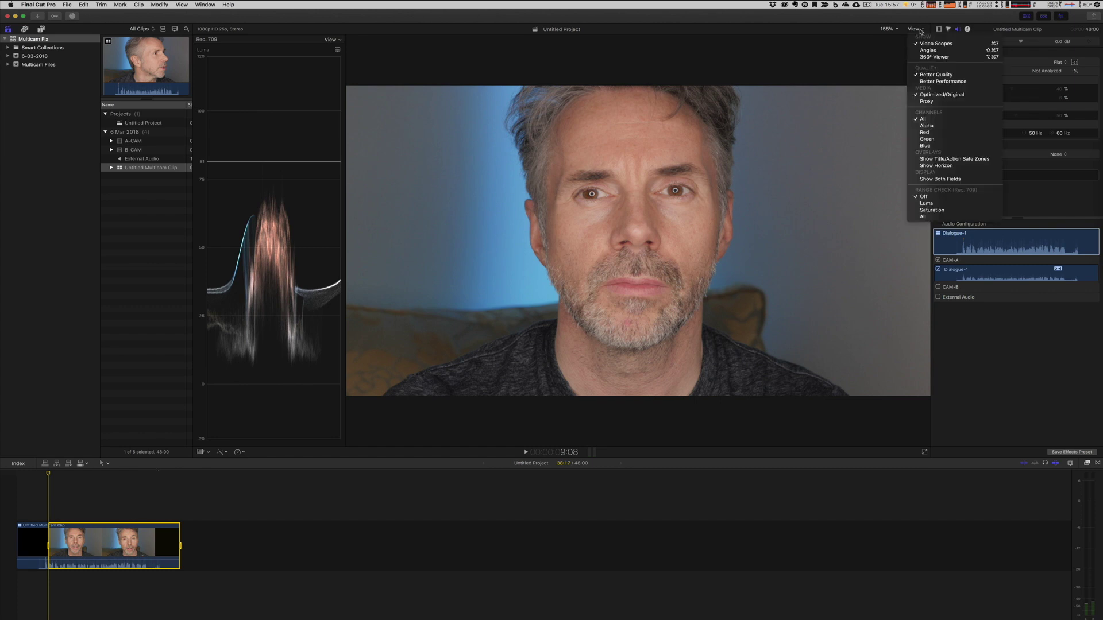
left_click(928, 50)
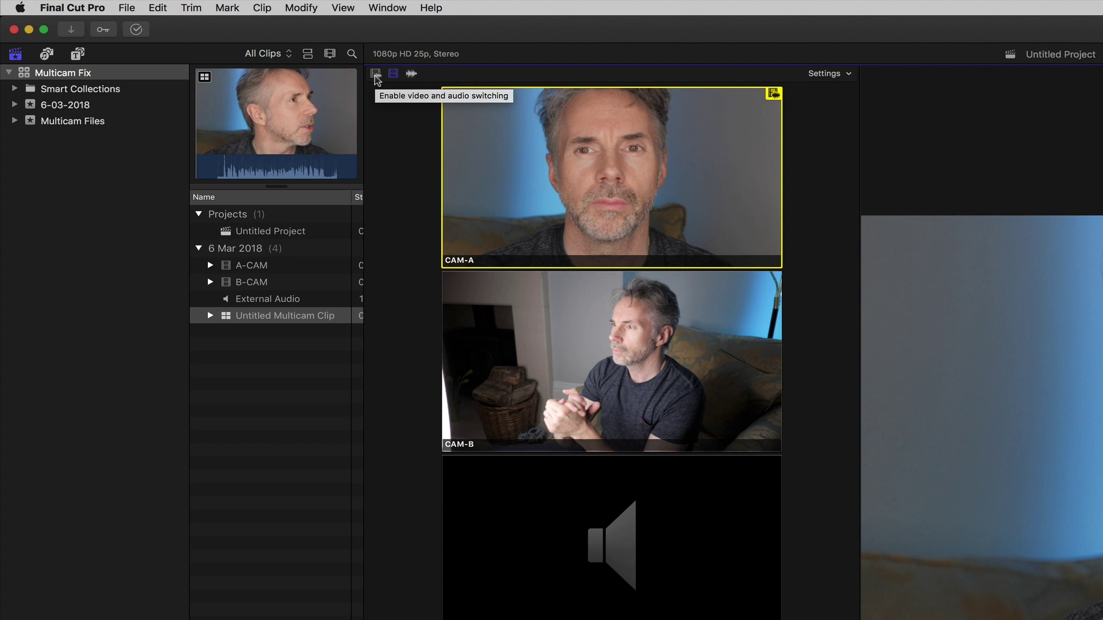
left_click(394, 73)
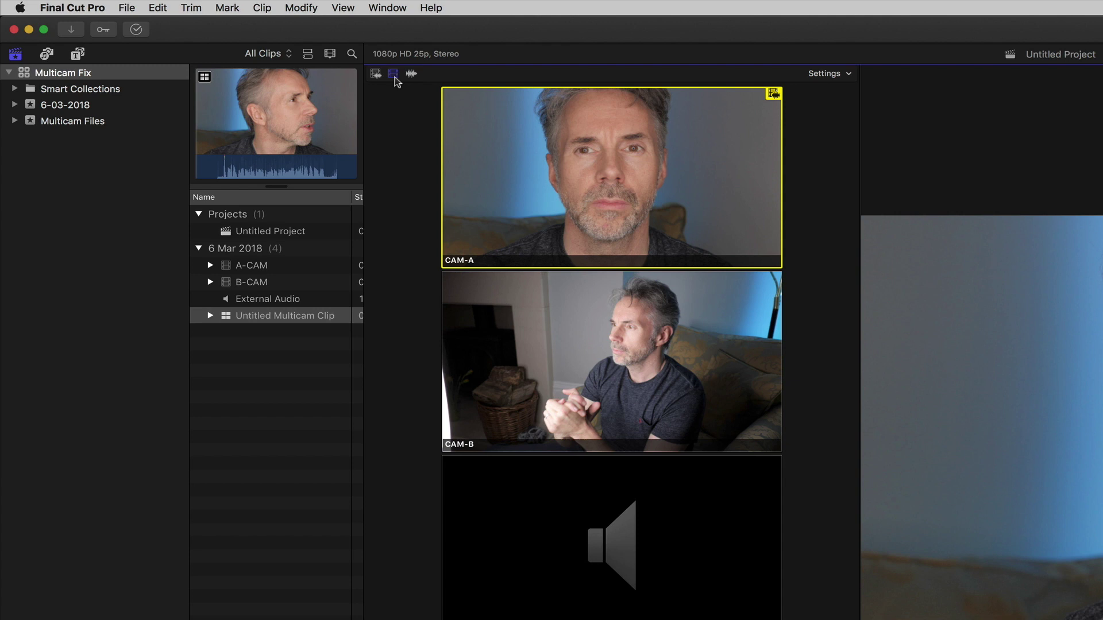
left_click(258, 322)
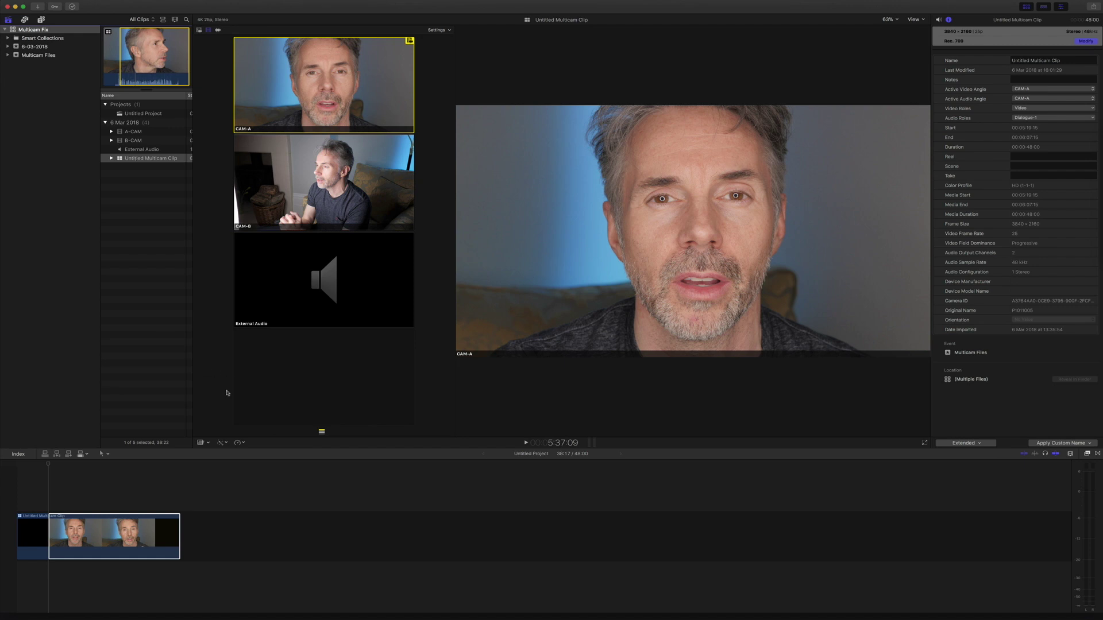
In the clip's Audio inspector, use only External Audio's Dialogue-1 as the sound source
left_click(113, 530)
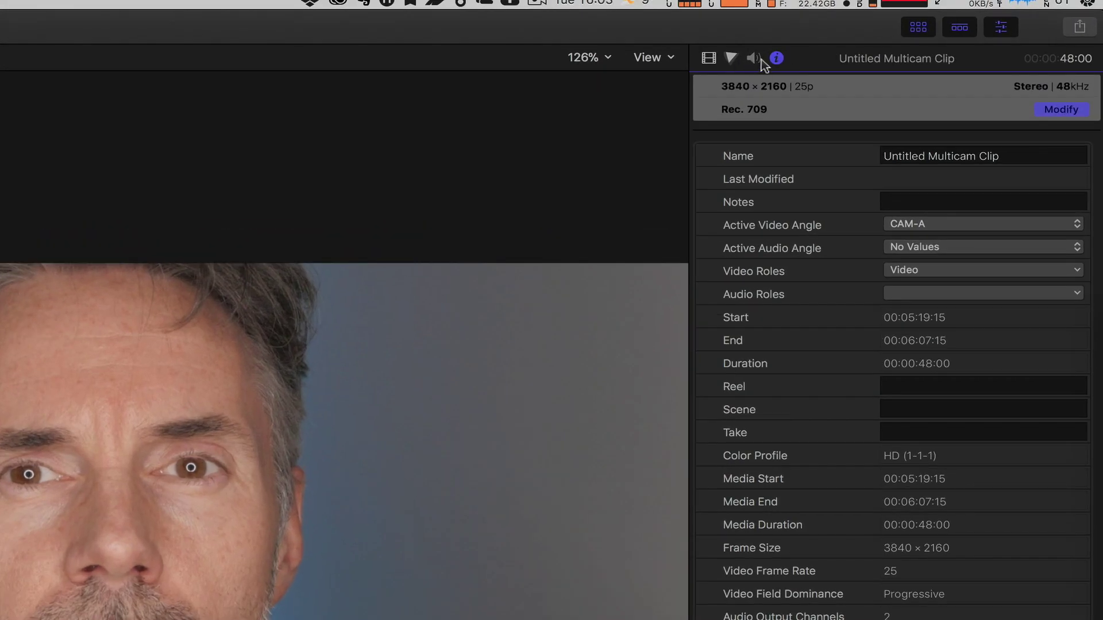
left_click(756, 59)
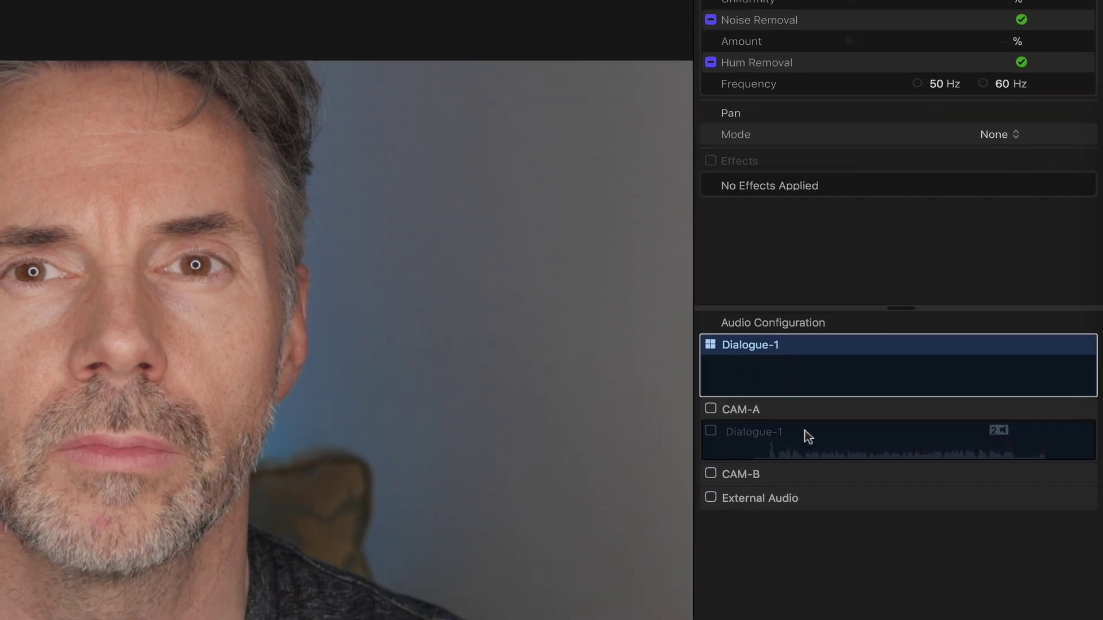
left_click(798, 584)
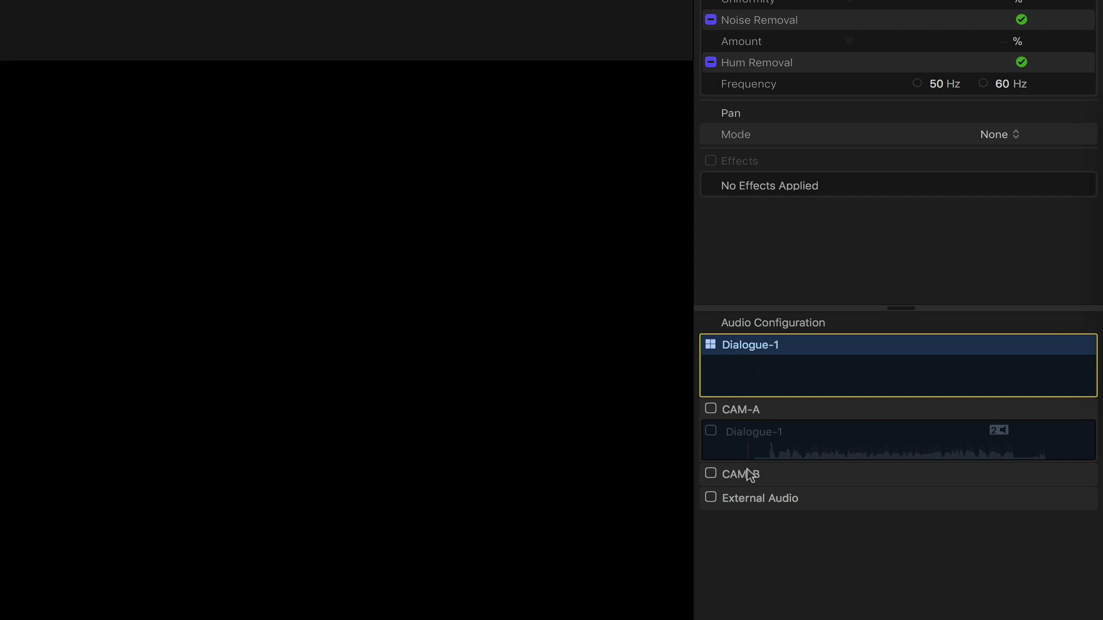
mouse_move(736, 479)
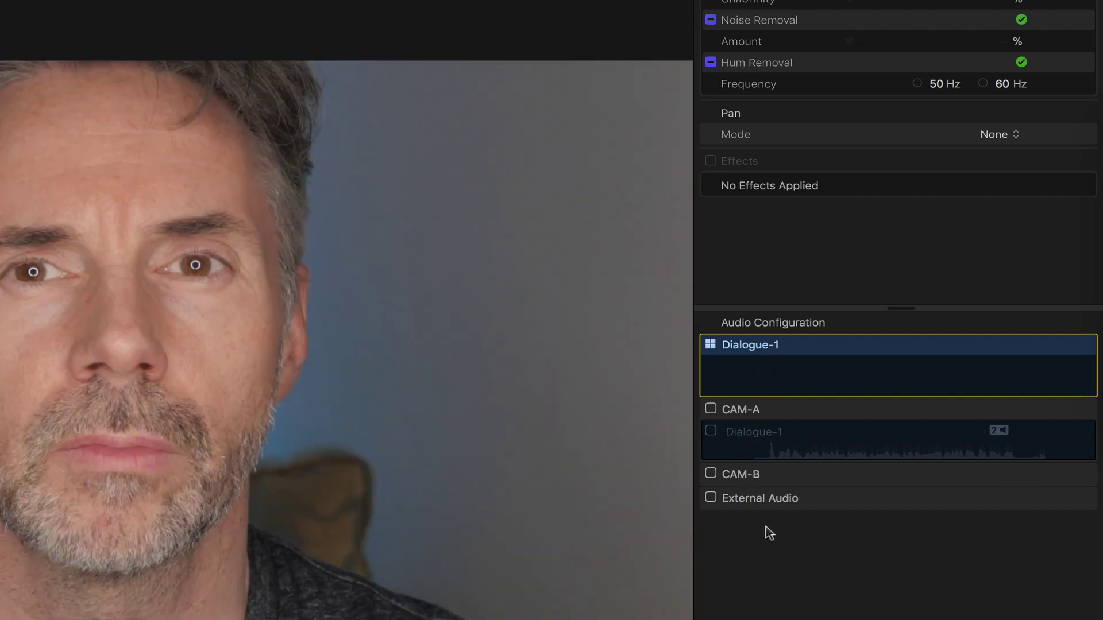
left_click(712, 498)
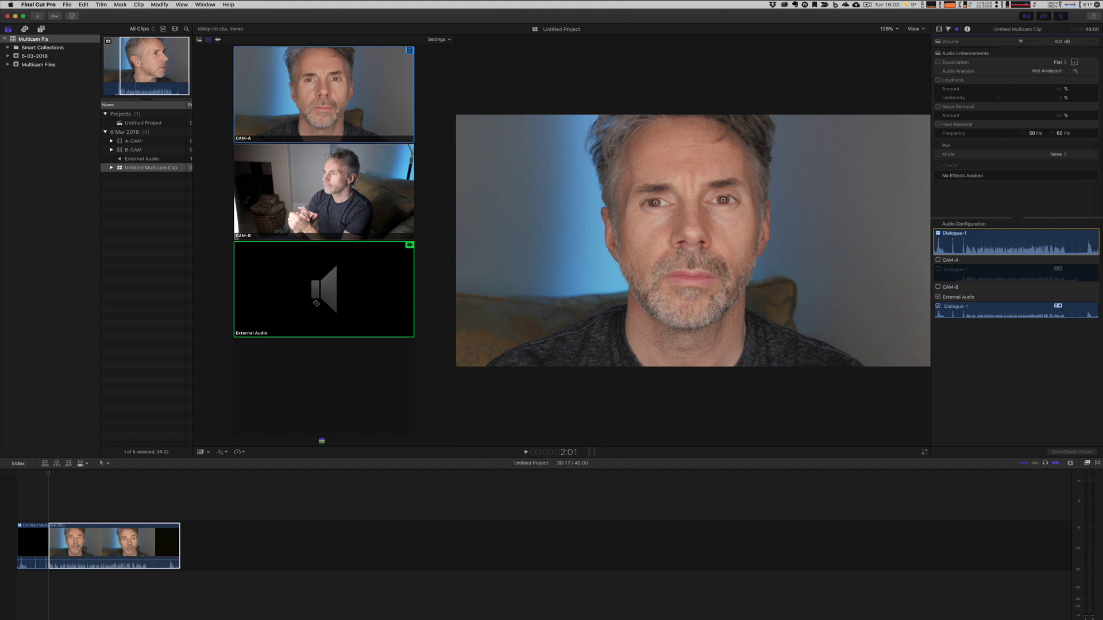
Play the multicam clip and cut to CAM-A, then CAM-B, then back to CAM-A
left_click(115, 543)
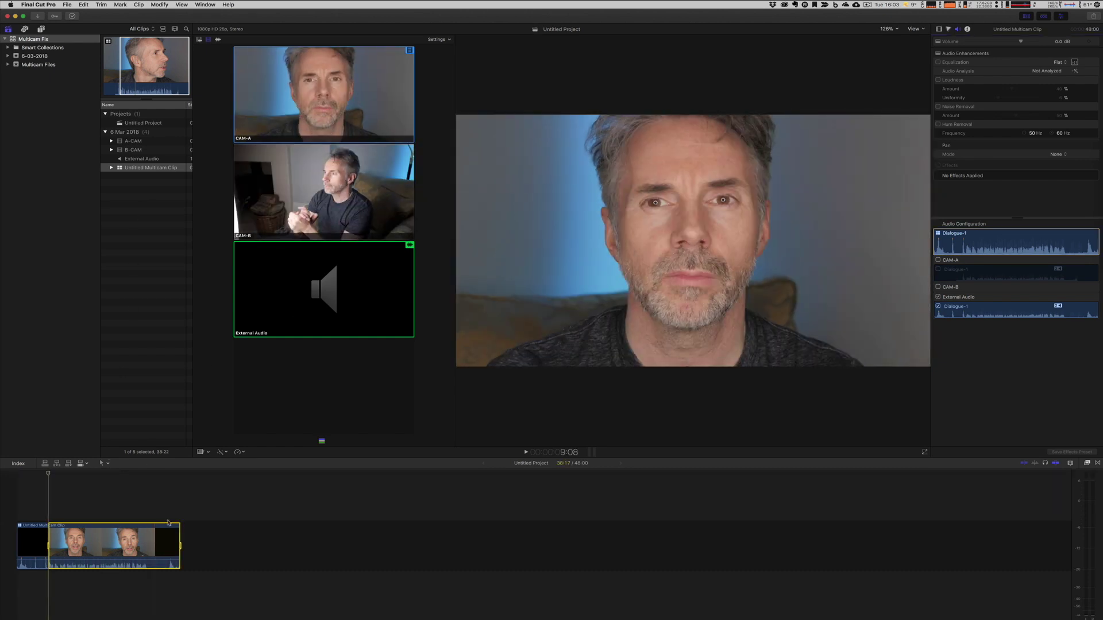
key("space")
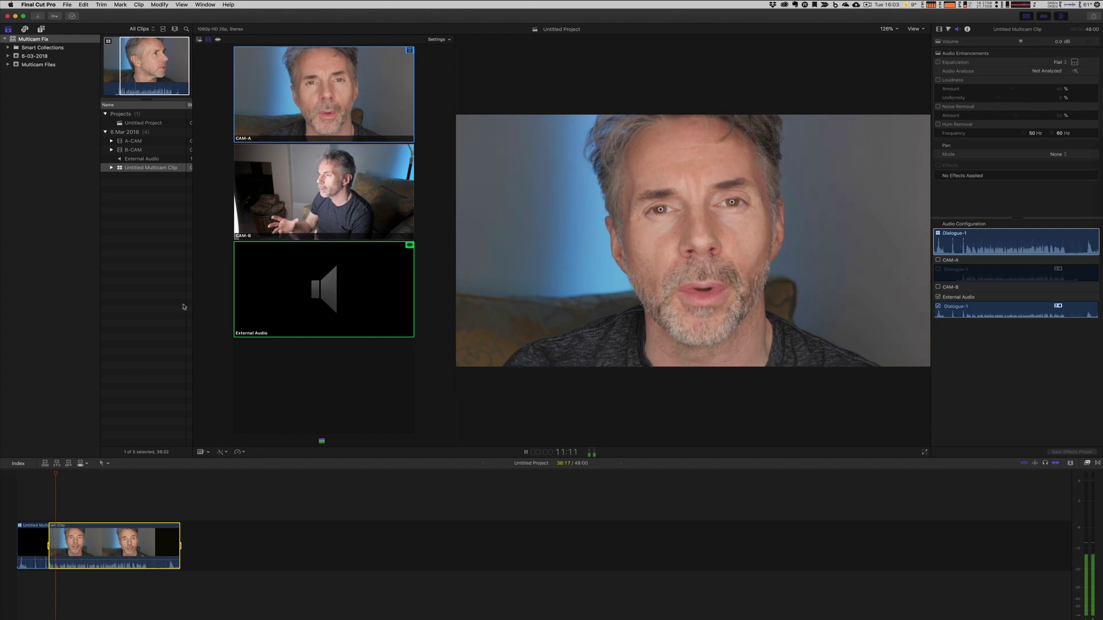
left_click(300, 98)
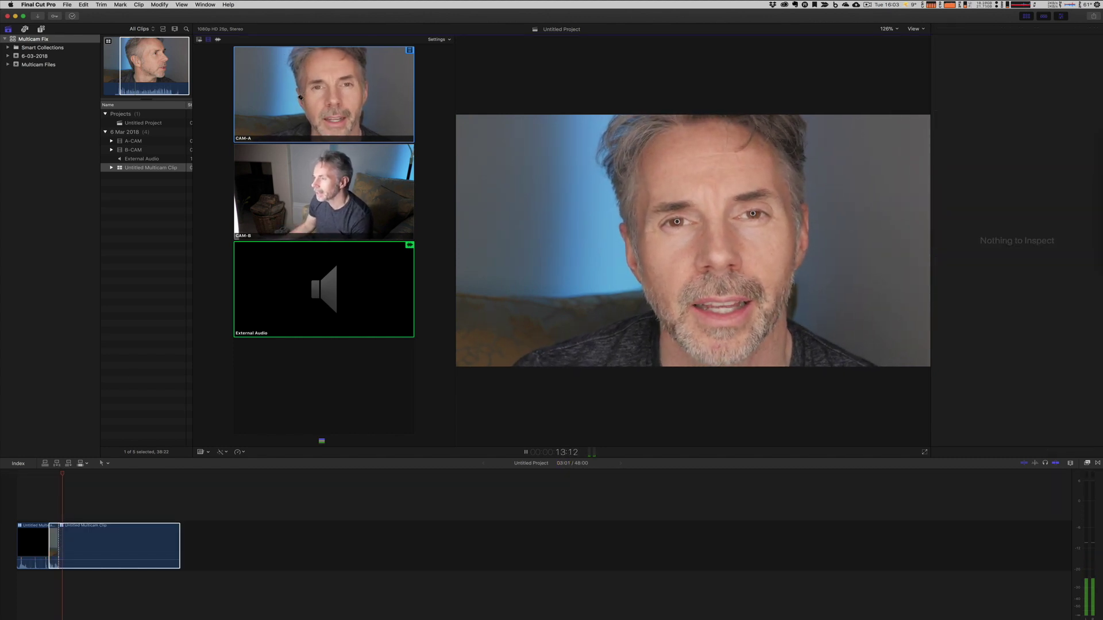
left_click(328, 170)
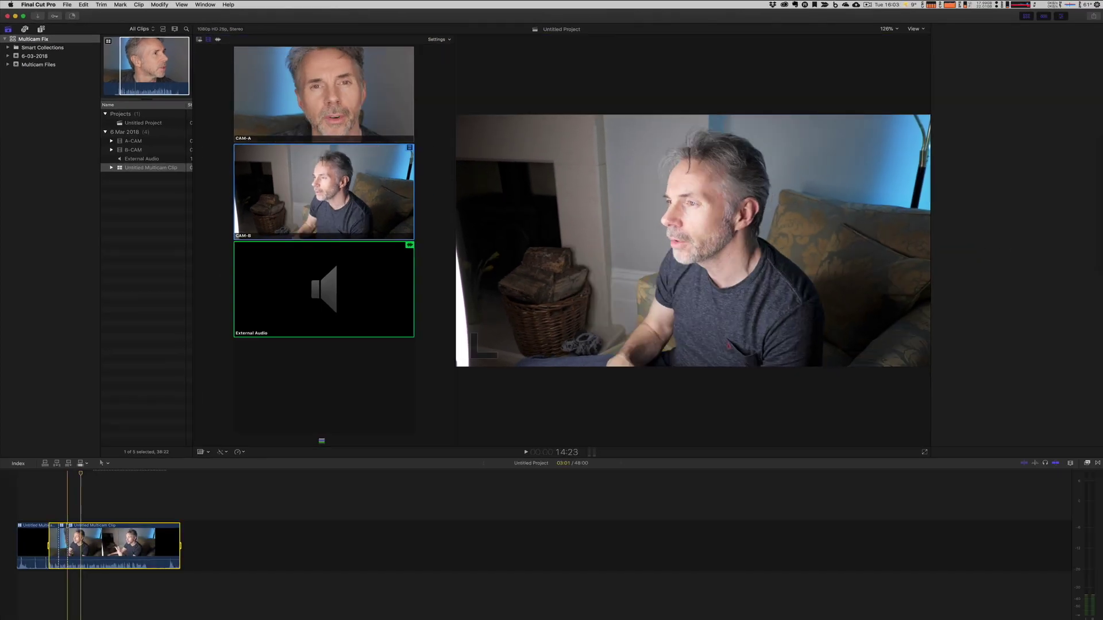
left_click(528, 177)
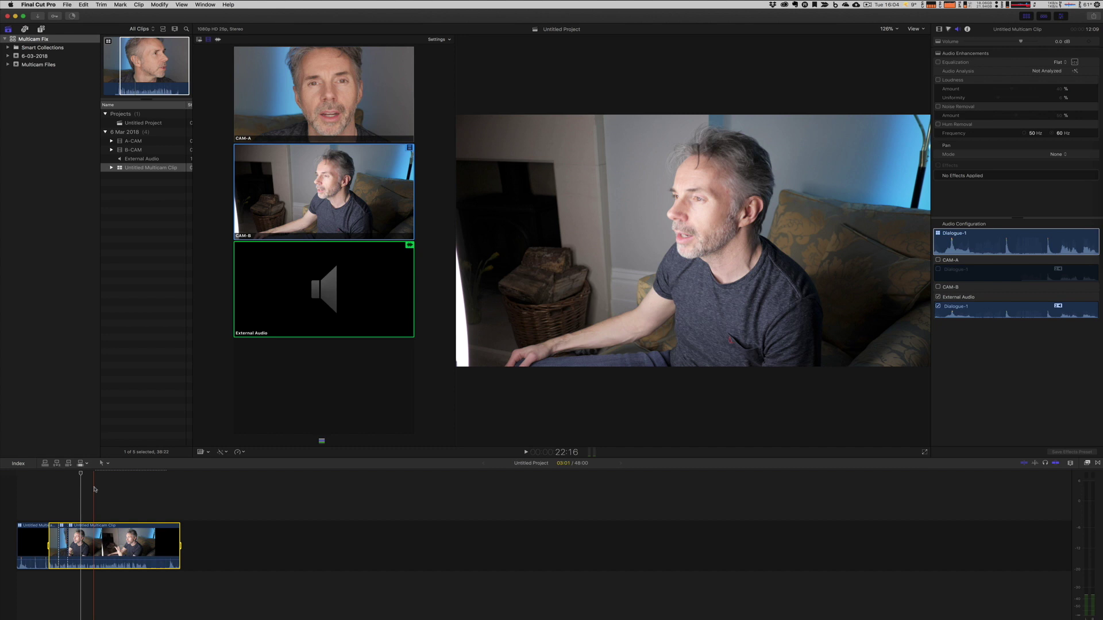
Resume playback, make further CAM-A, CAM-B and CAM-A cuts, then stop
key("space")
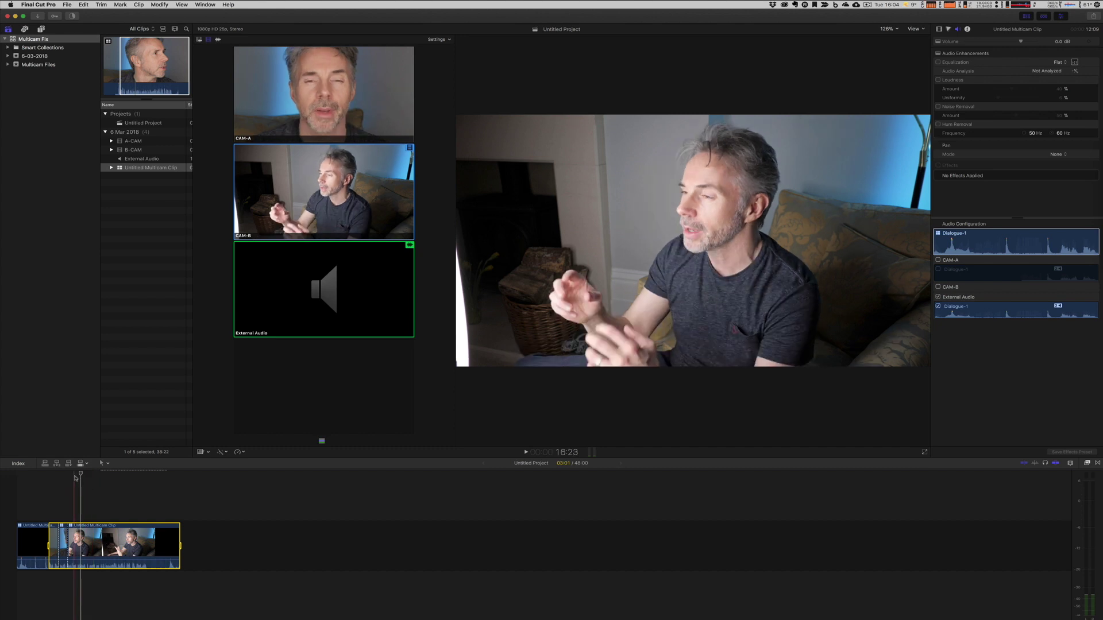
left_click(332, 106)
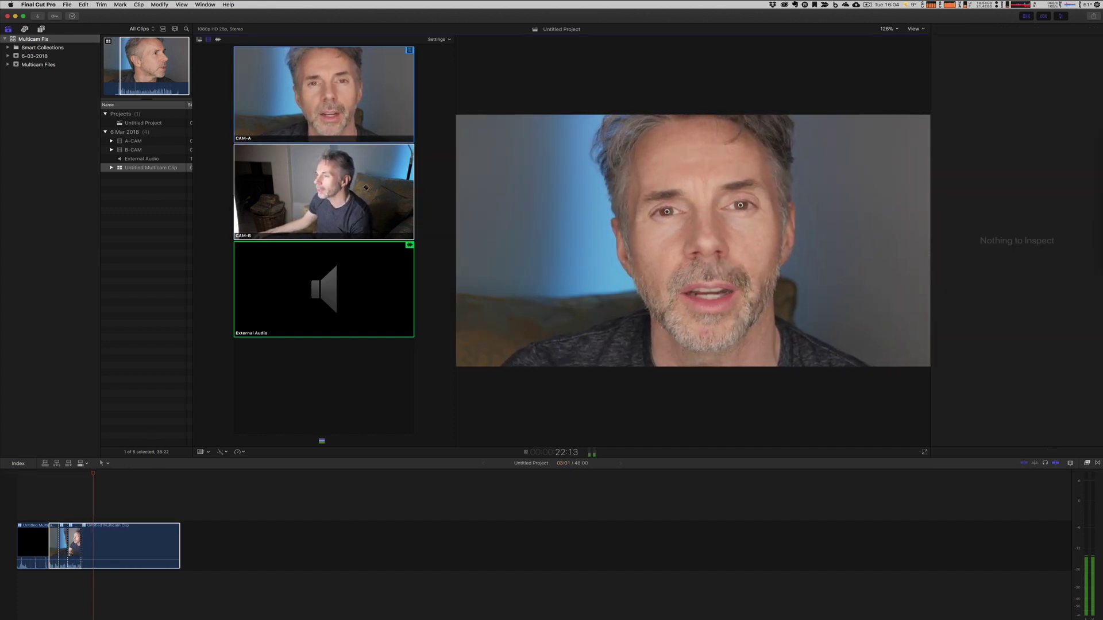
left_click(366, 187)
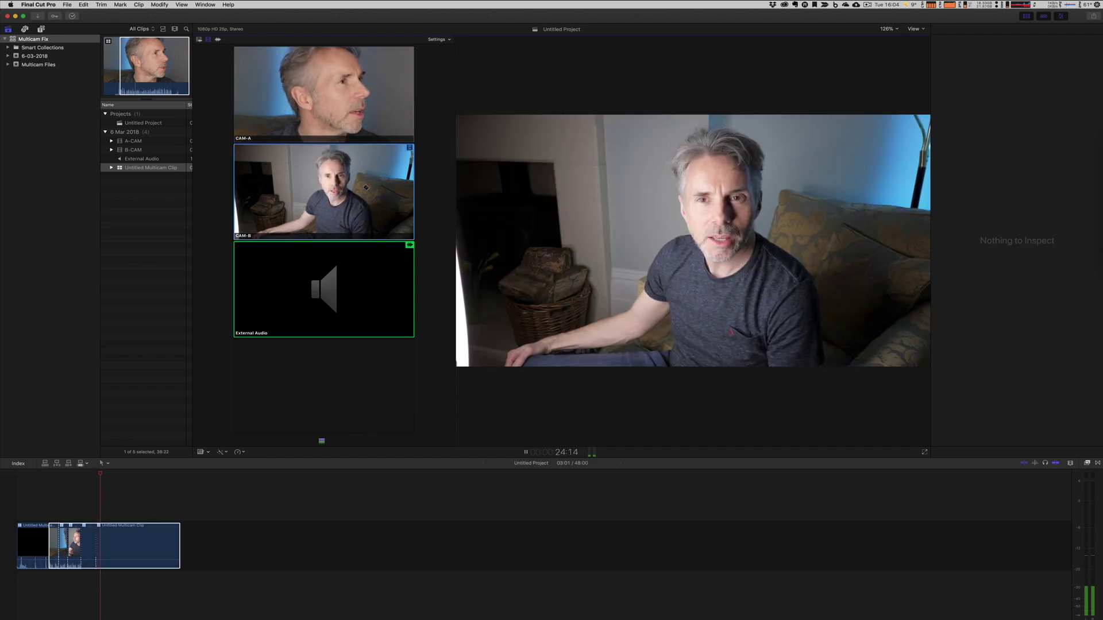
left_click(365, 125)
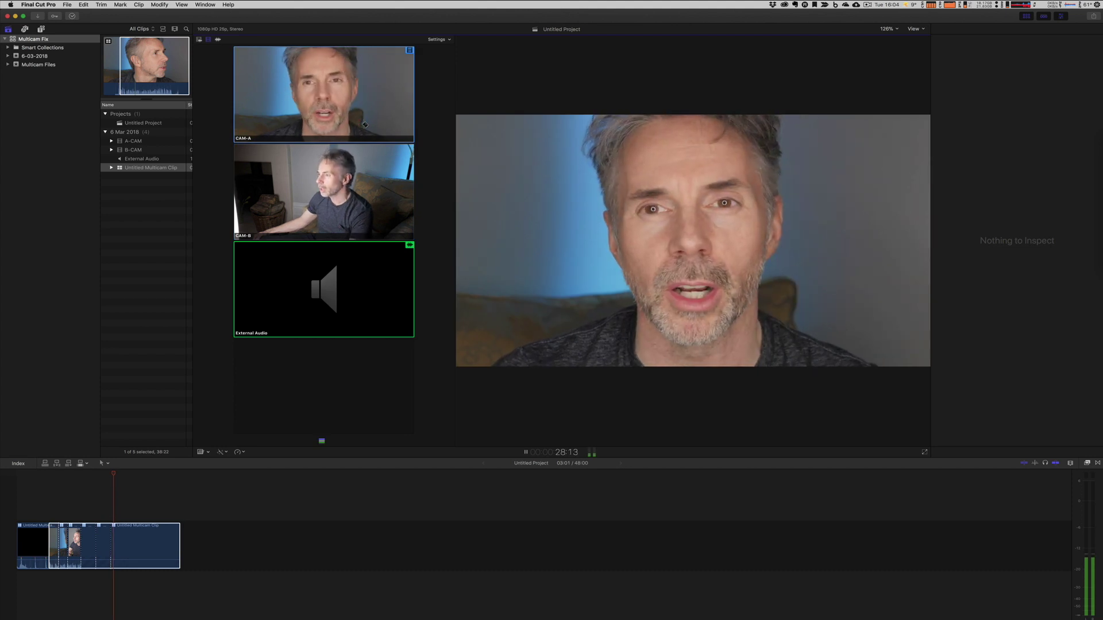
key("space")
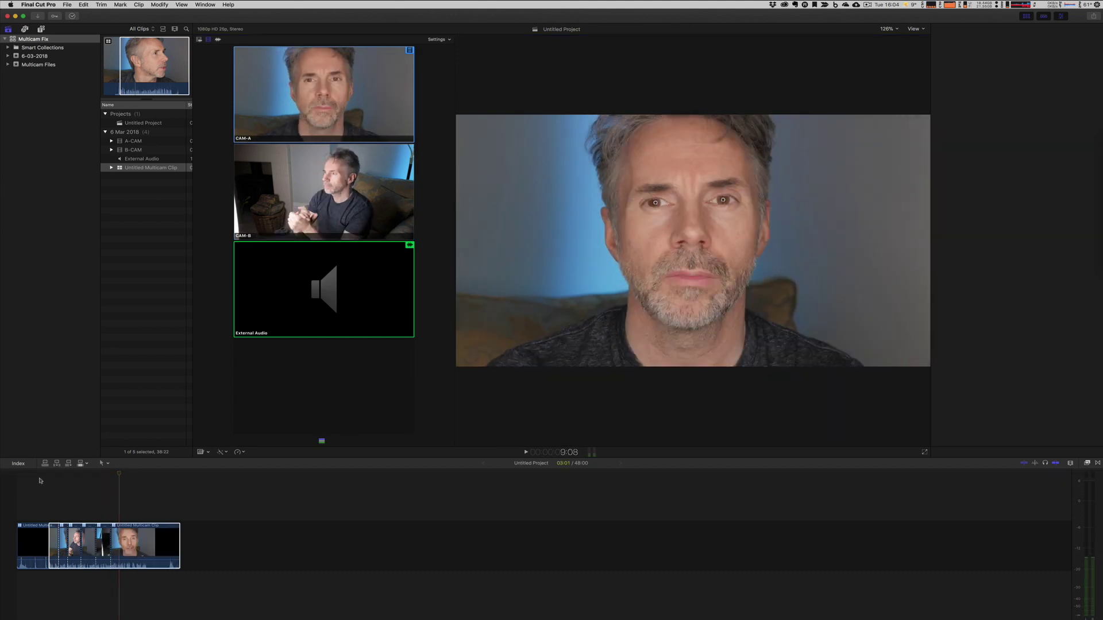
Play the multicam clip from its start, live-cutting CAM-B, CAM-A, then CAM-B, and stop
left_click(50, 540)
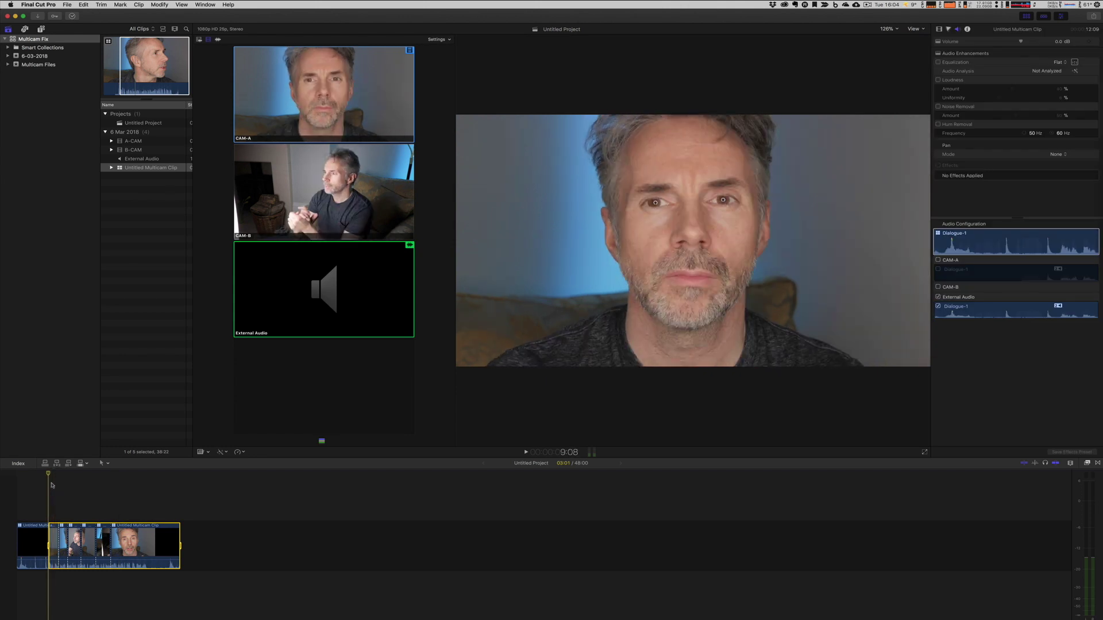
key("space")
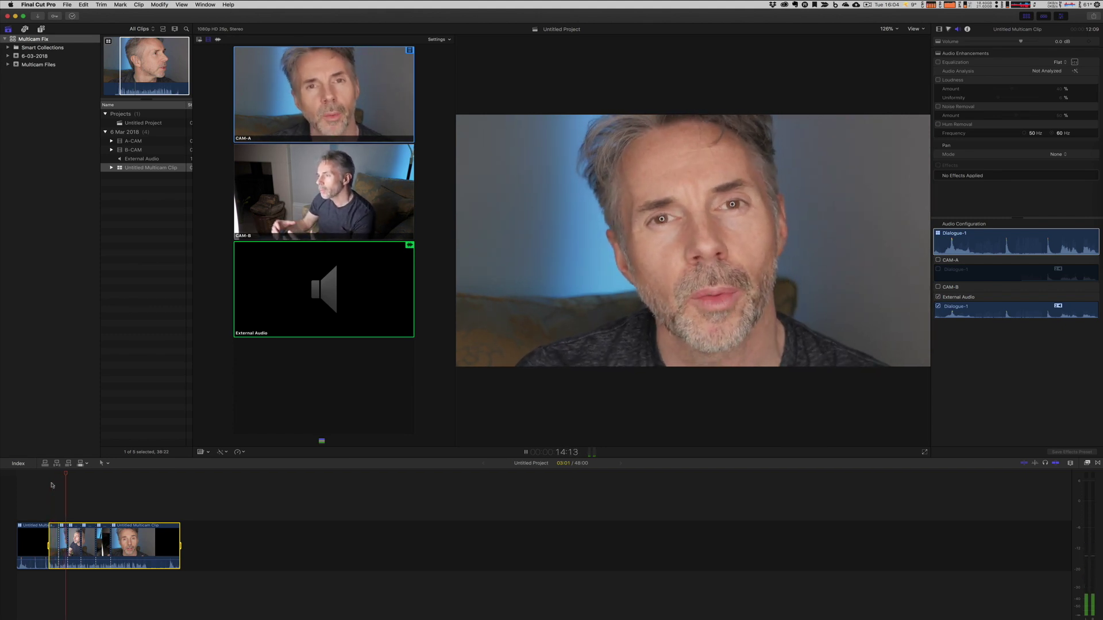
key("2")
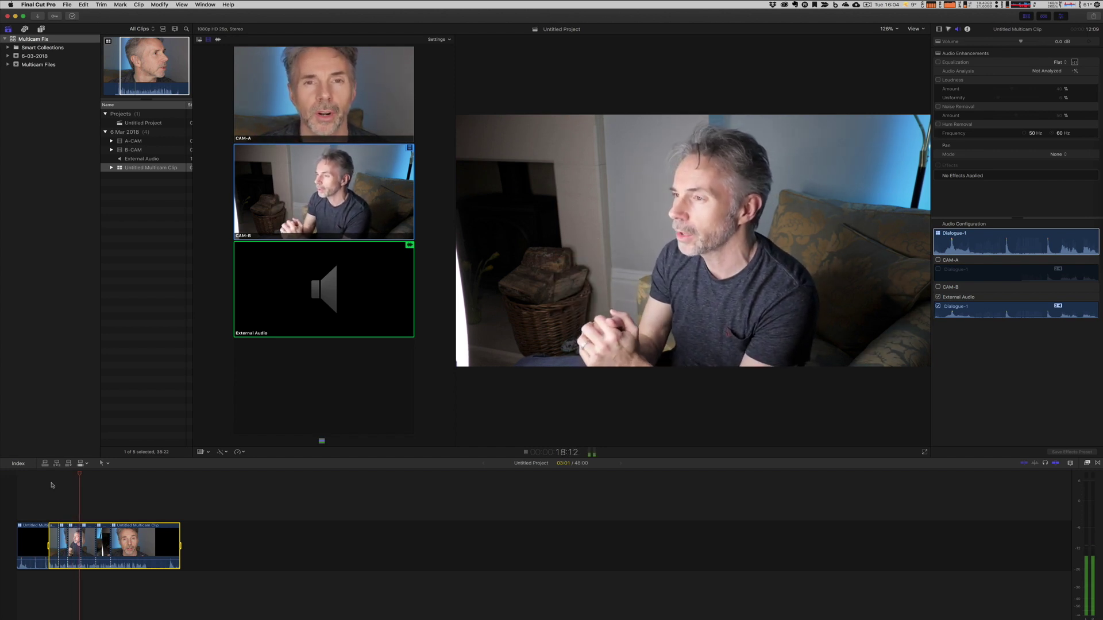
key("1")
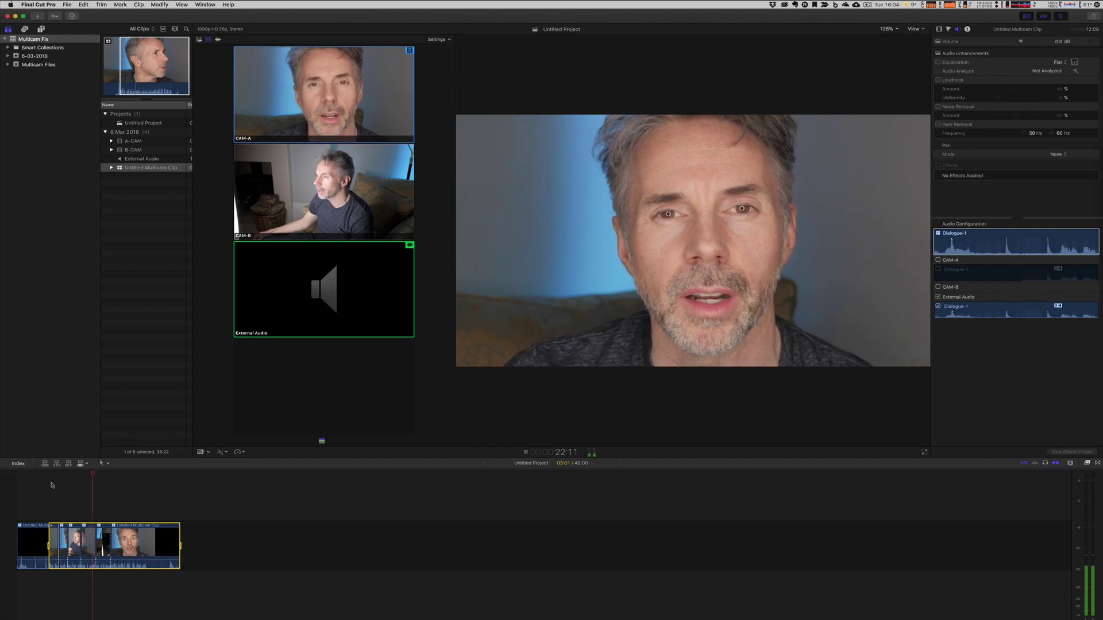
key("2")
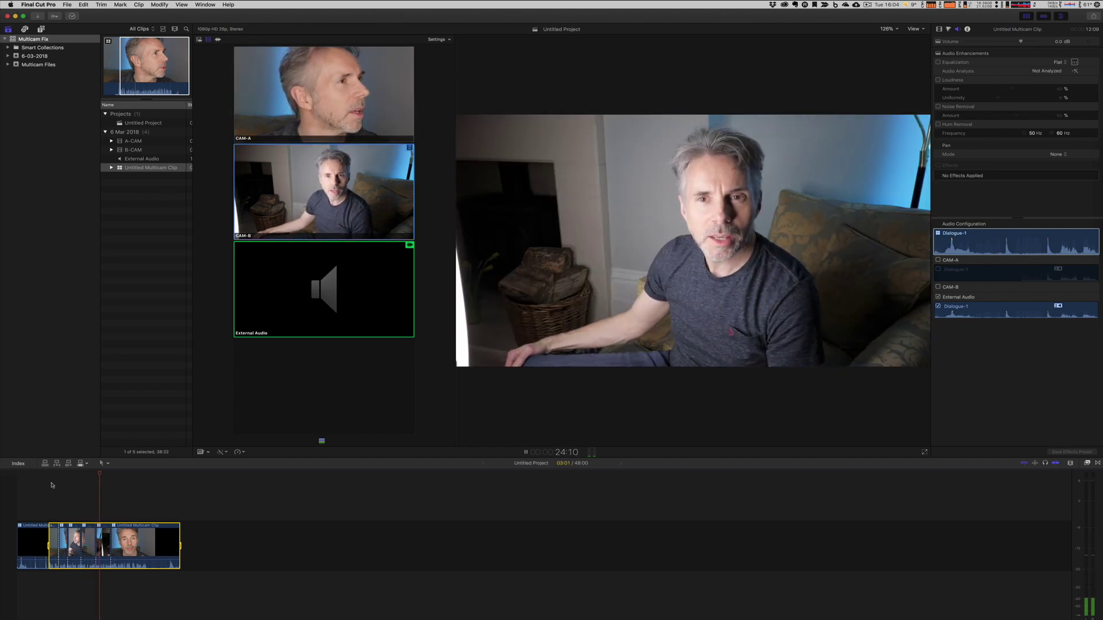
key("space")
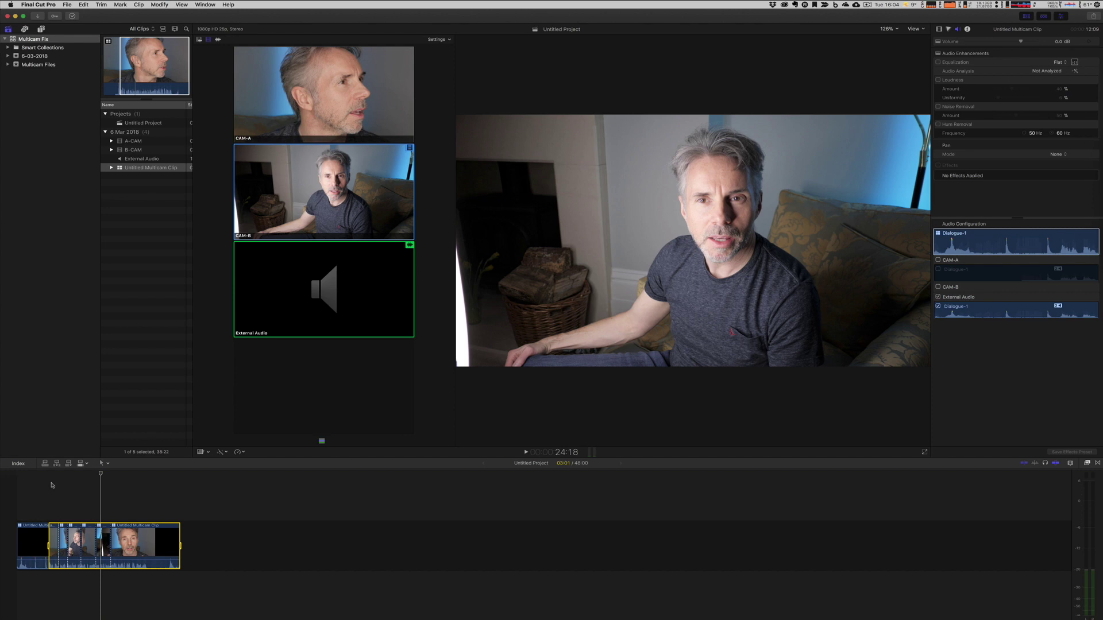